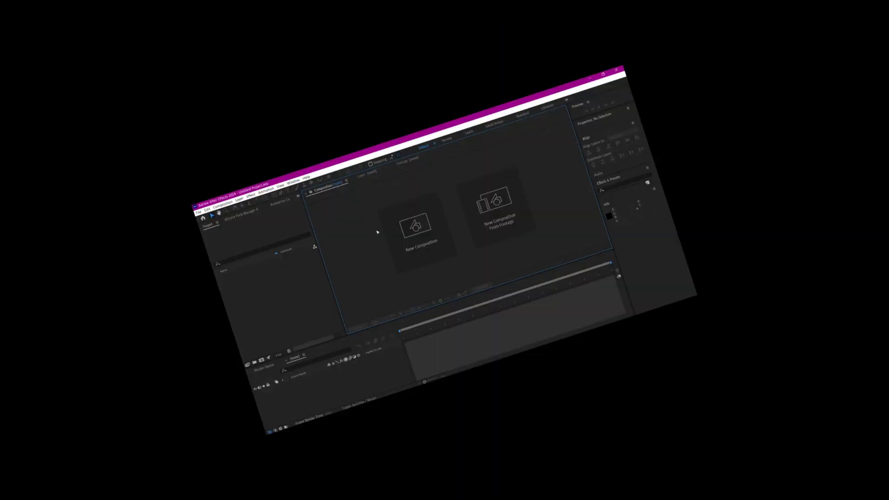
Create a 1920x1080, 30 fps composition named Main.
click(417, 231)
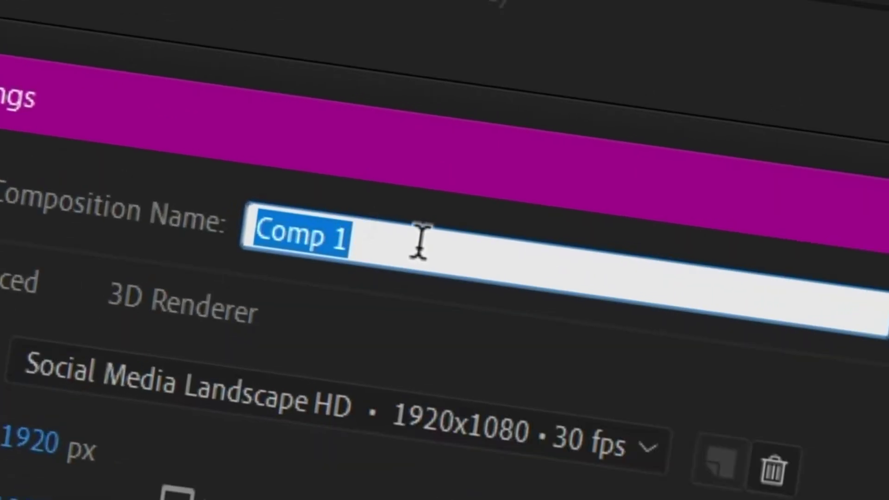
text(Black)
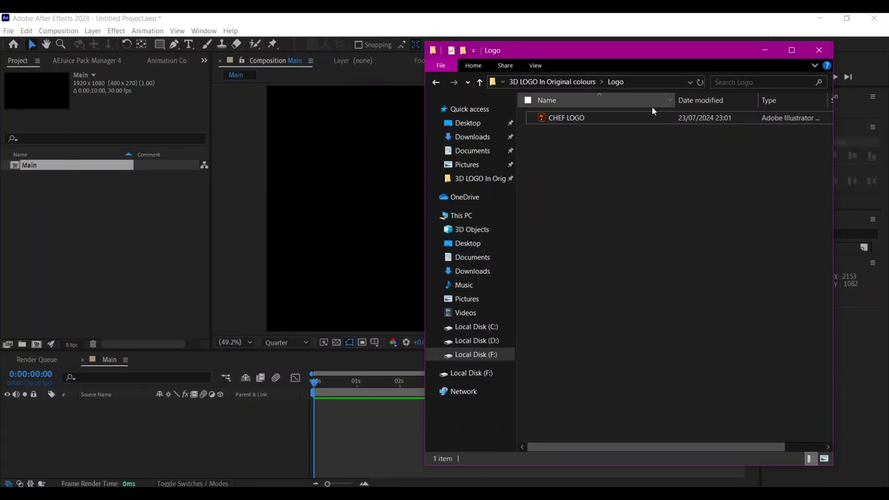
Import CHEF LOGO.ai as footage with merged layers and place it in the Main composition's timeline.
drag(572, 117, 102, 242)
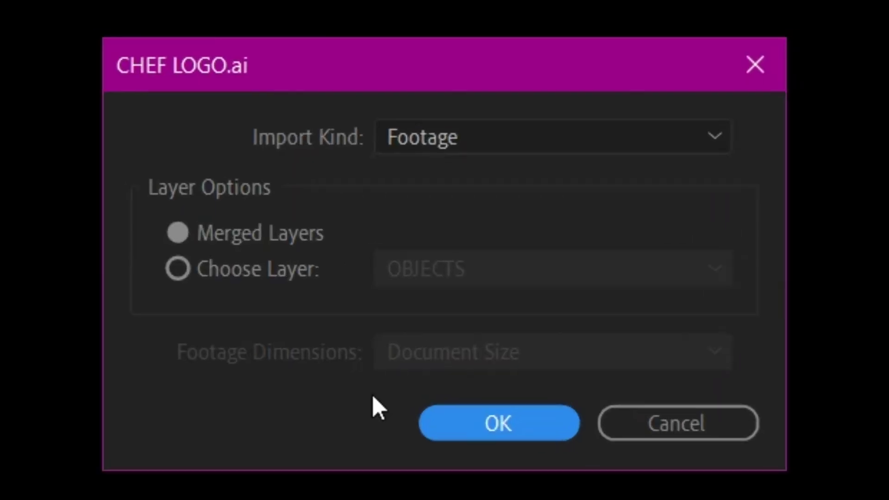
click(442, 162)
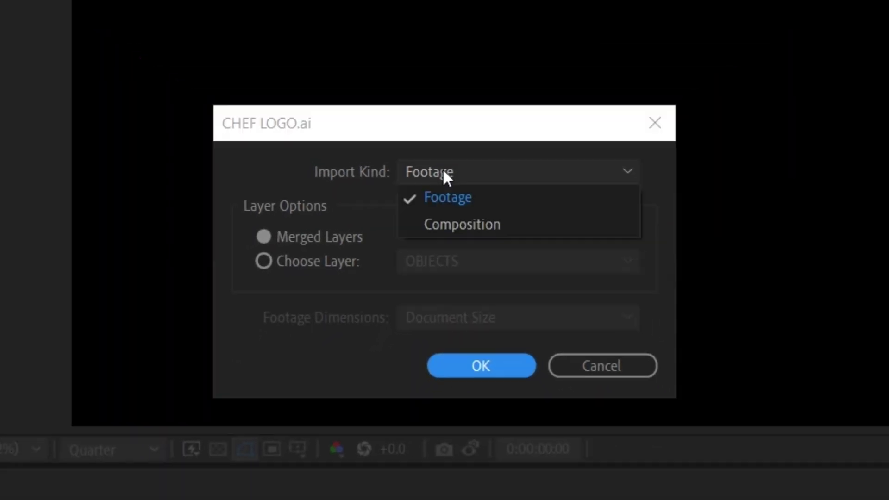
click(444, 199)
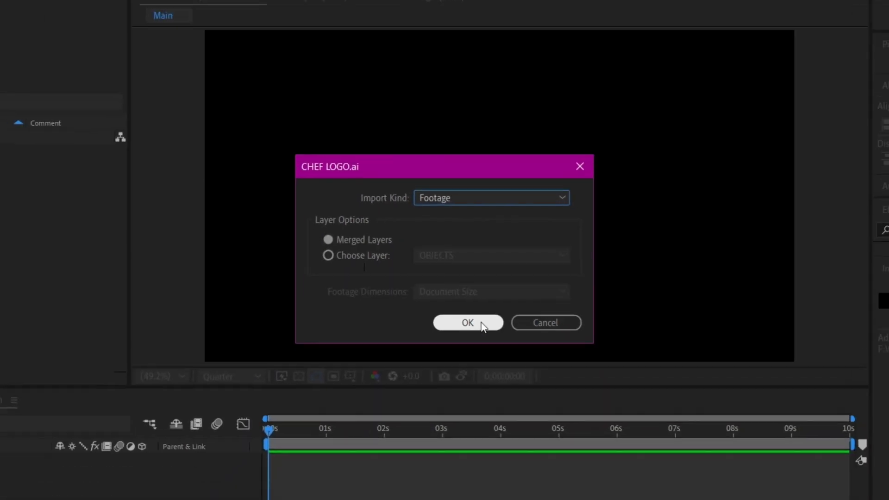
click(482, 327)
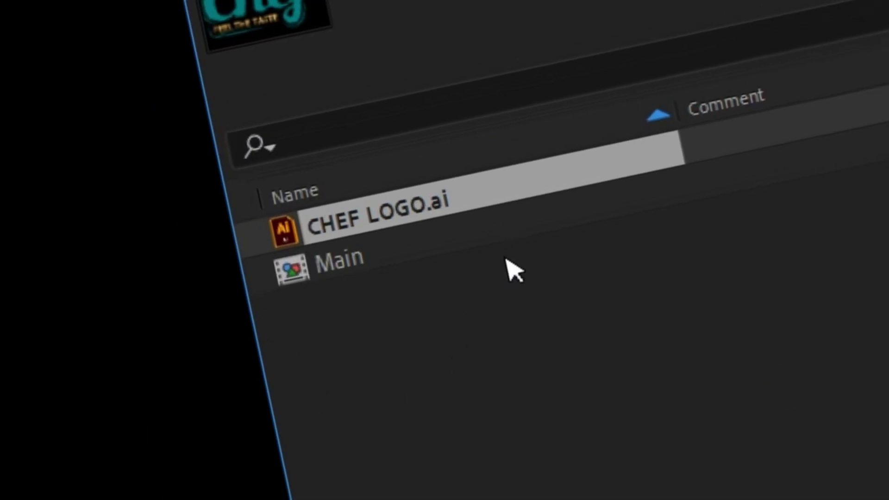
drag(499, 211, 121, 429)
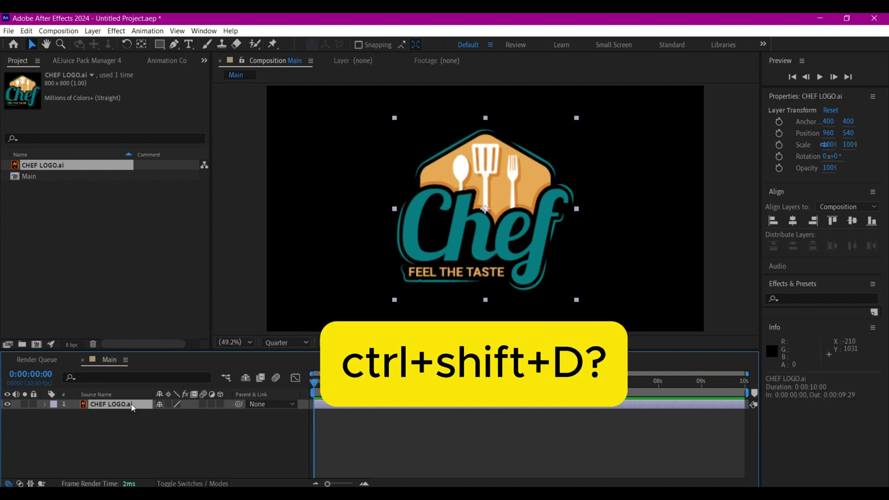
Pre-compose the CHEF LOGO.ai layer as LogoHolder, moving all attributes into the new composition.
key(ctrl+shift+d)
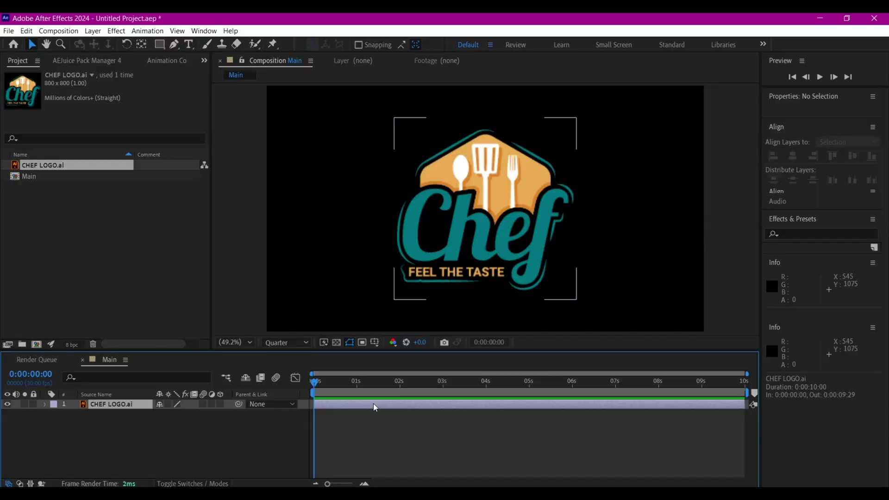
right_click(410, 402)
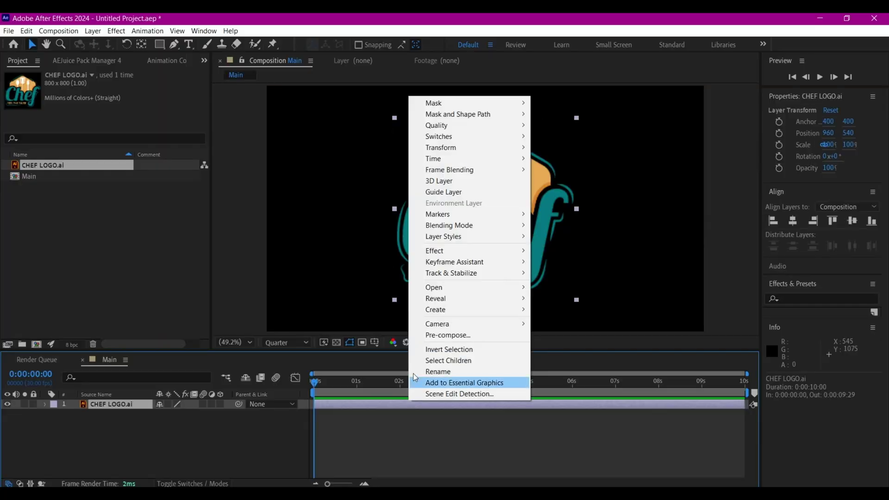
click(456, 335)
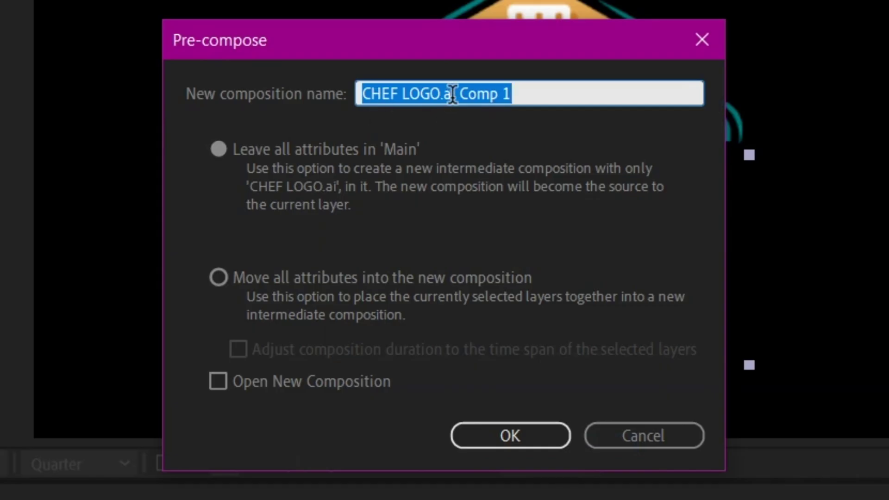
text(LogoHolder)
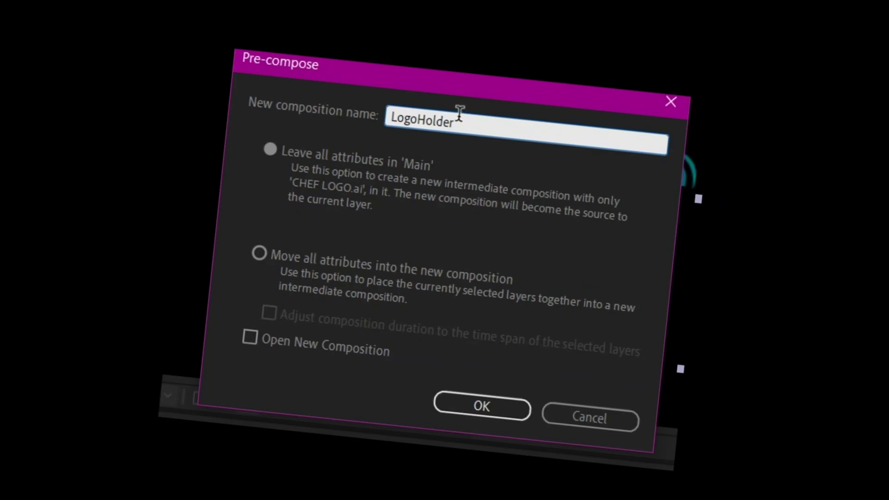
click(259, 253)
click(488, 407)
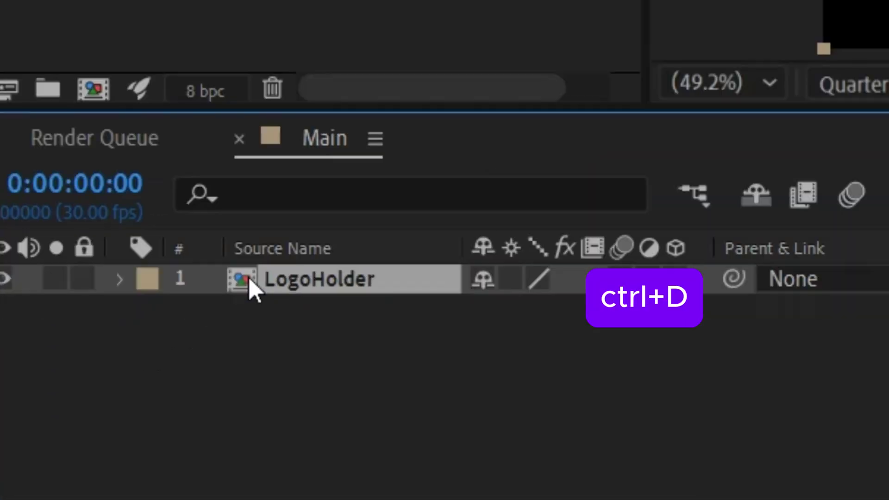
Duplicate the LogoHolder layer and rename the lower copy Texture.
key(ctrl+d)
click(311, 319)
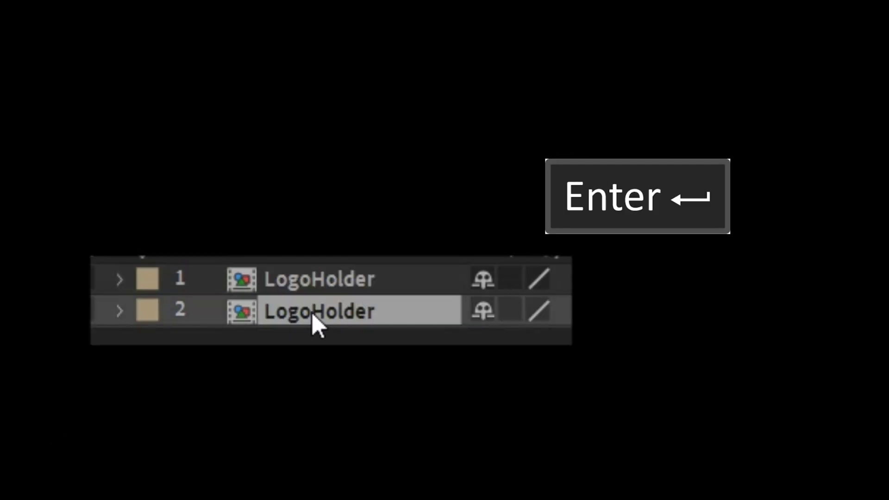
key(Return)
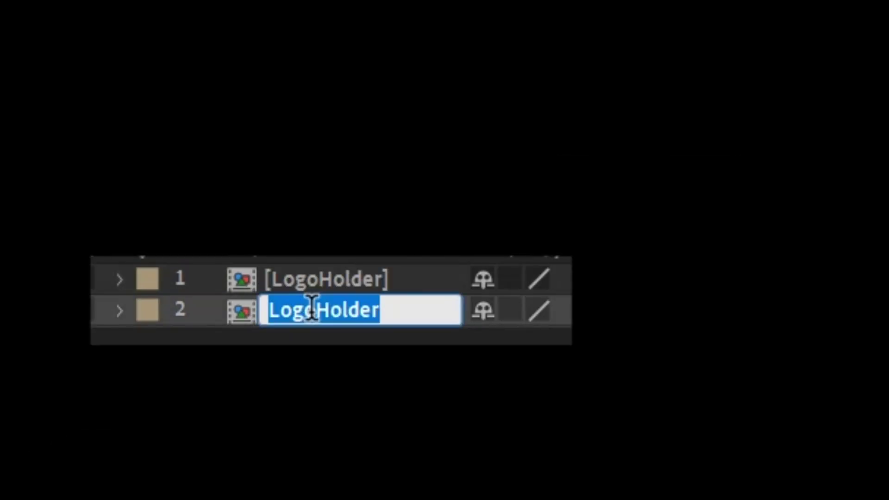
text(Texture)
key(Return)
click(78, 463)
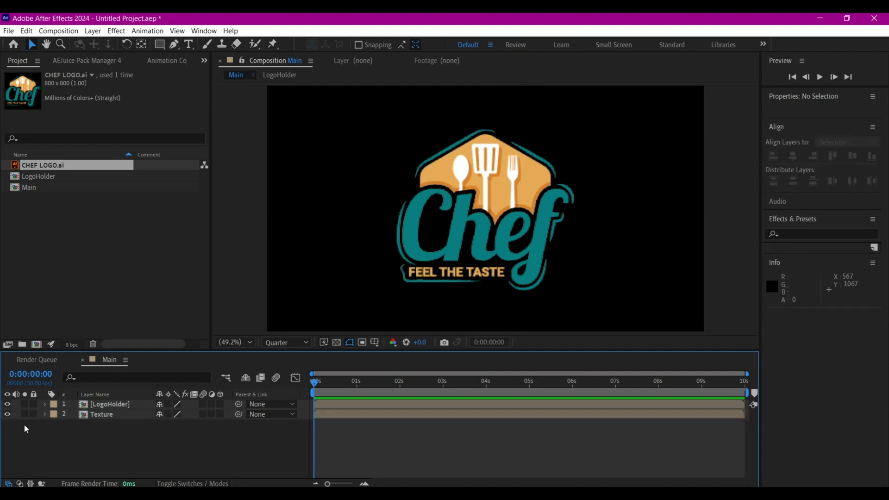
Auto-trace the LogoHolder layer on the current frame using the Alpha channel, with 1 px tolerance and 50% threshold.
click(111, 405)
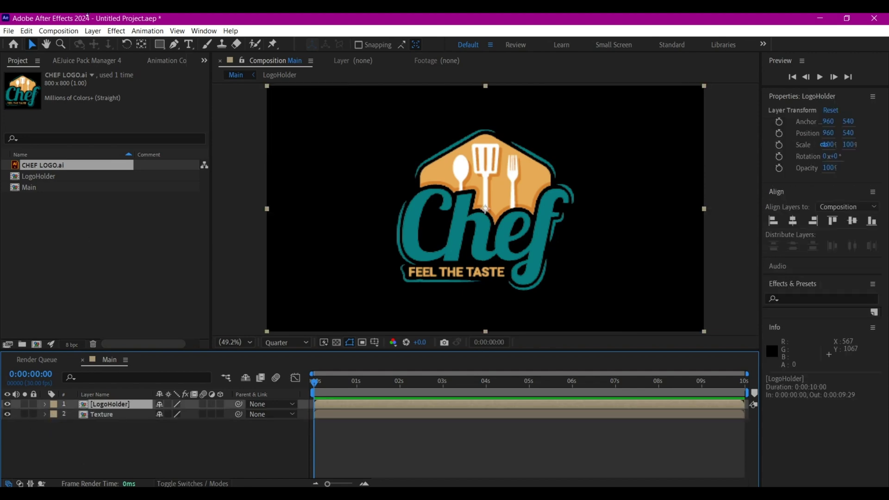
click(92, 31)
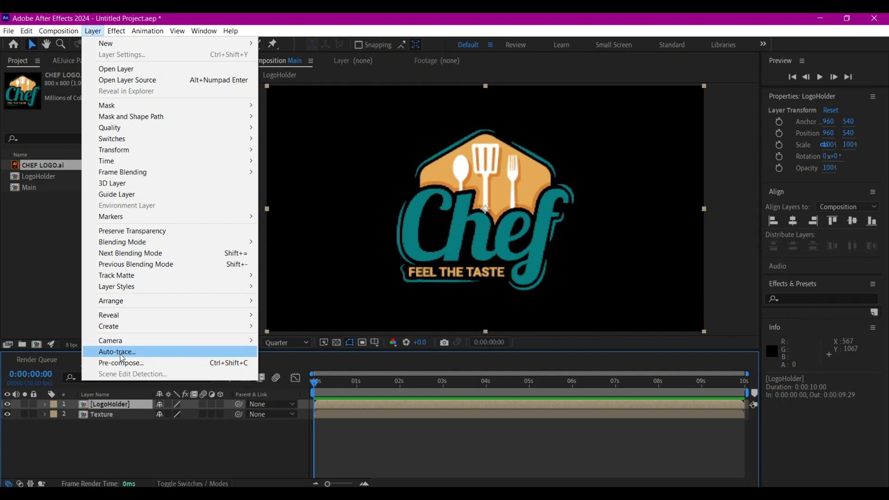
click(121, 354)
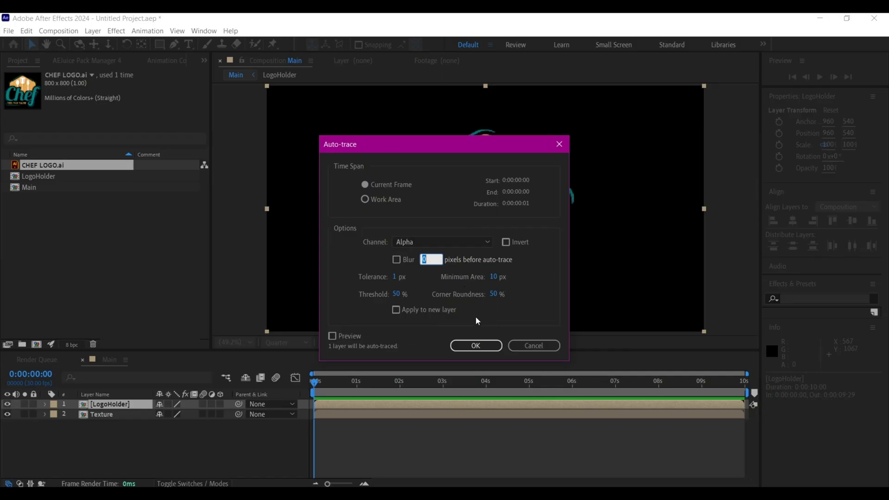
click(475, 348)
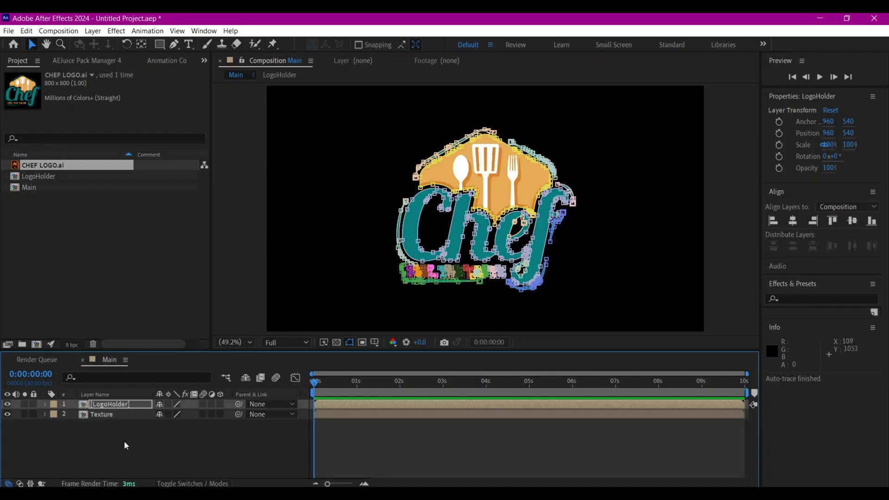
Hide both the LogoHolder and Texture layers.
drag(124, 441, 107, 408)
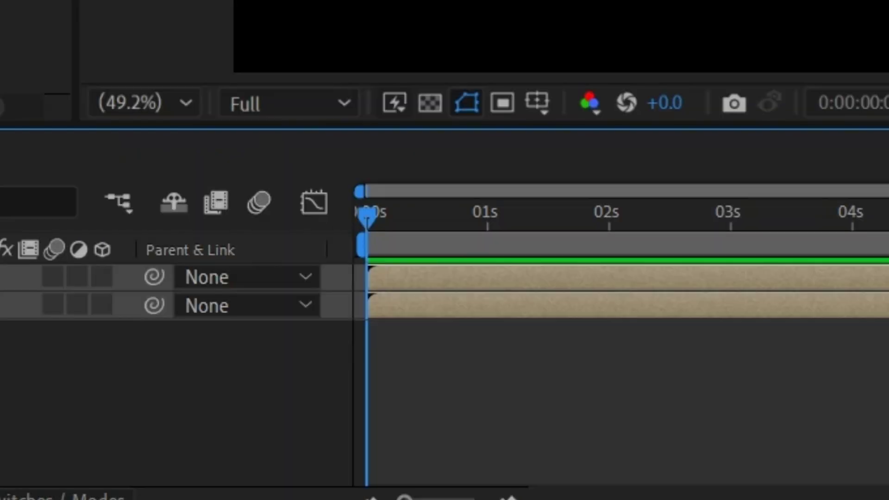
click(675, 407)
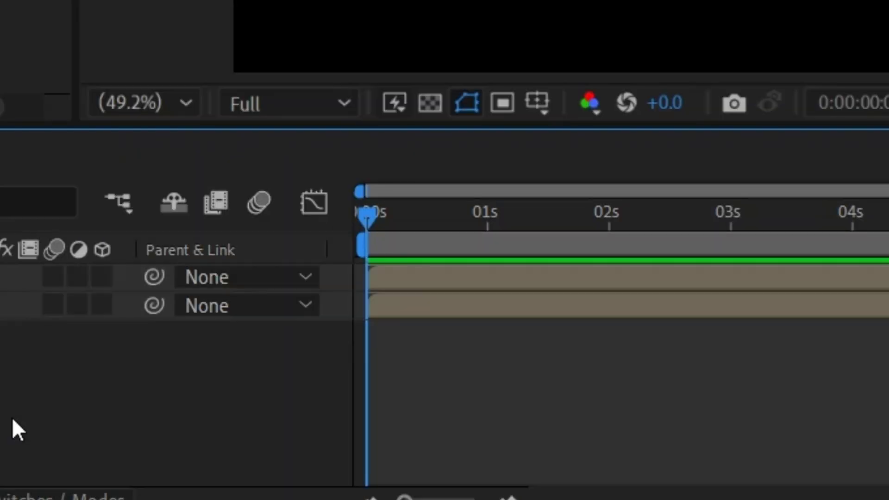
Add a 1920x1080 solid layer named 3d to the Main composition.
right_click(874, 409)
mouse_move(278, 79)
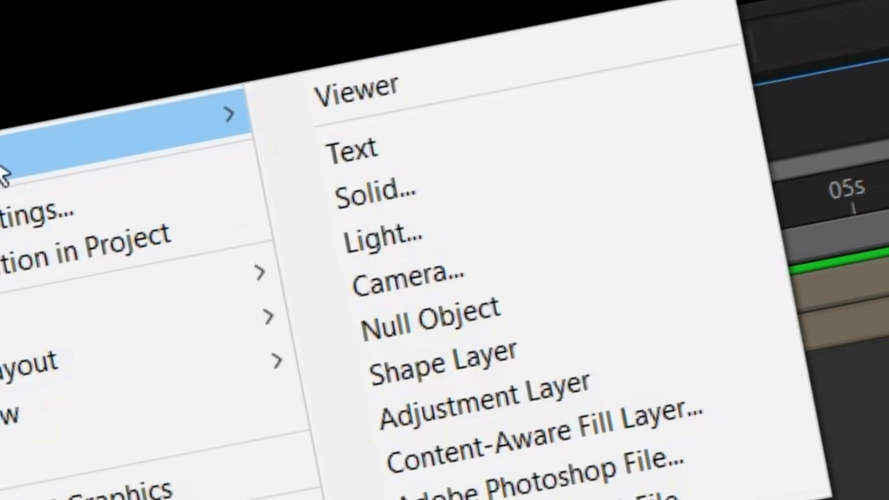
click(393, 179)
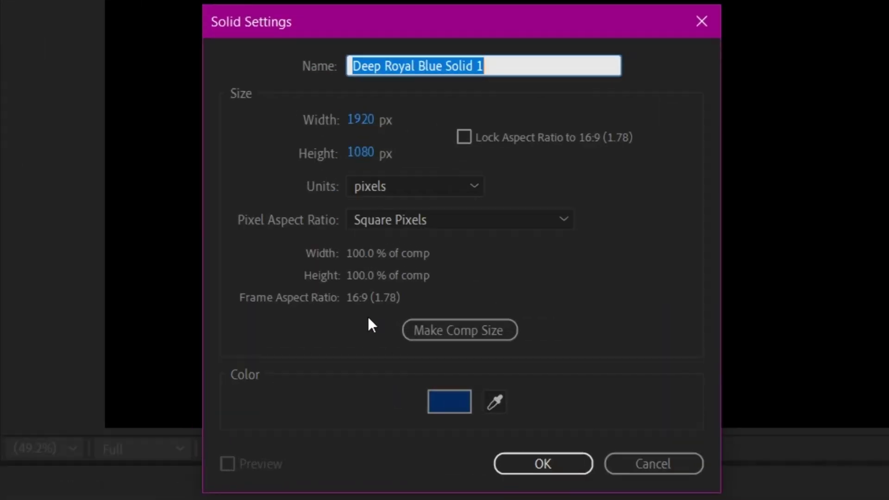
text(3d)
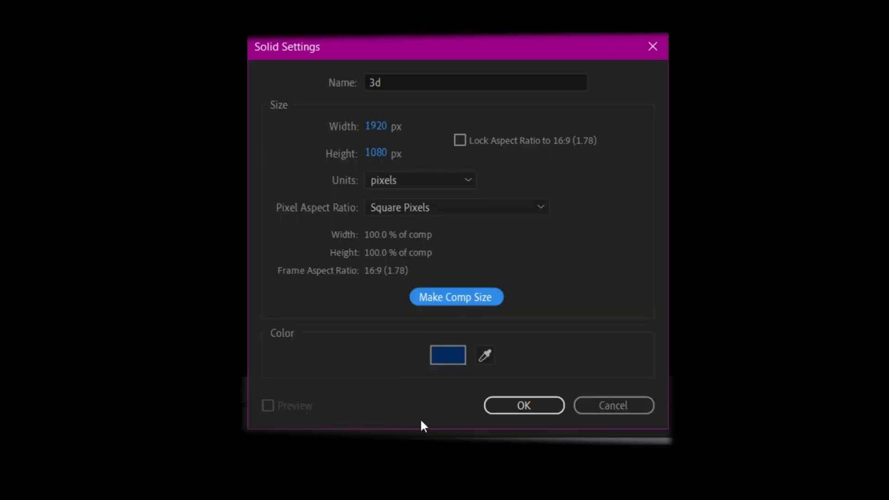
click(524, 406)
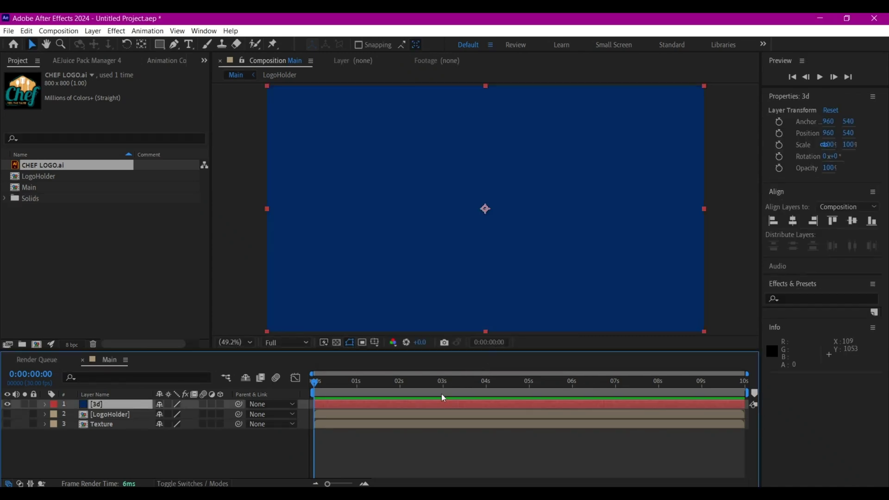
Search Google for "element 3 from video copilot" and open Video Copilot's Element 3D V2 product page.
click(251, 308)
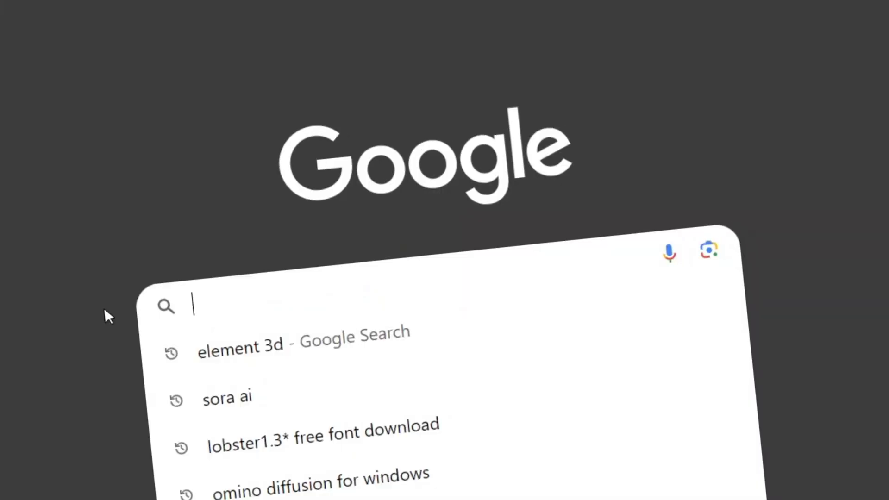
text(element 3 from v)
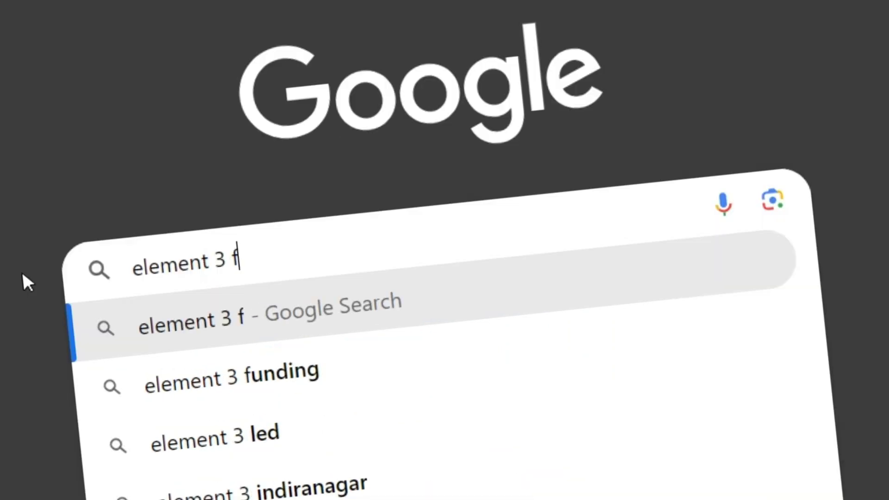
text(ideo copilot)
key(Return)
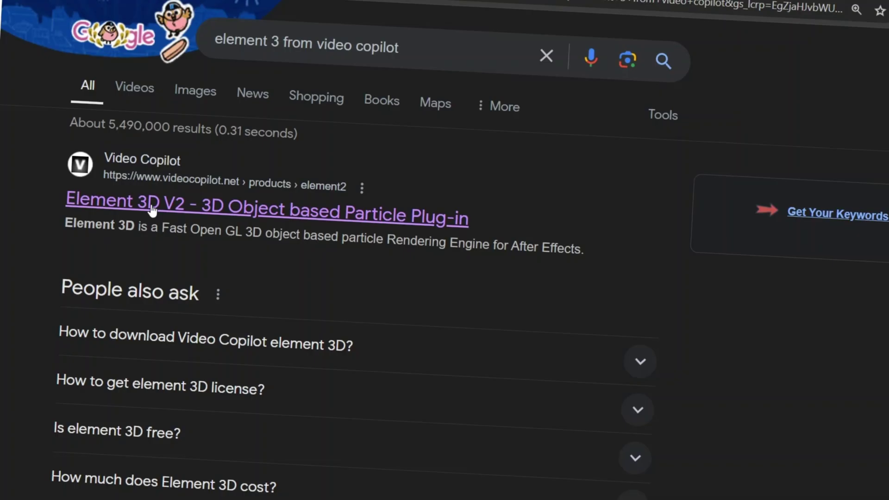
click(151, 208)
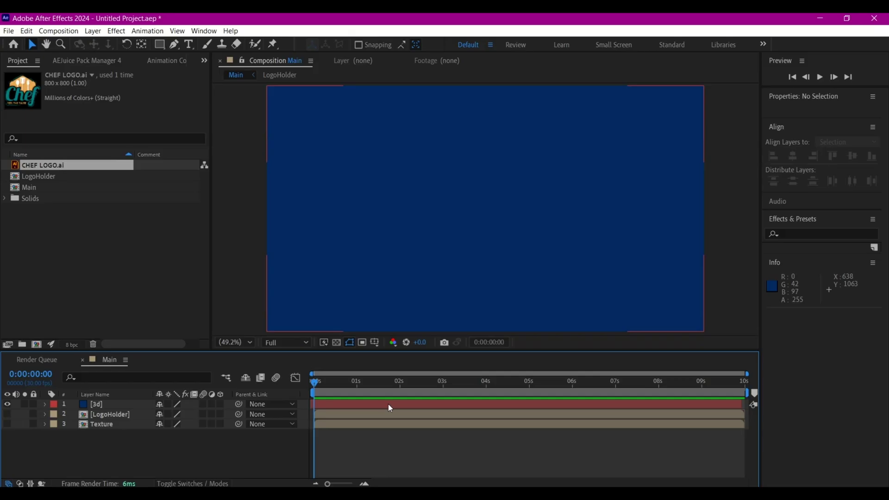
Return to After Effects and apply the Element effect to the 3d solid layer.
click(435, 290)
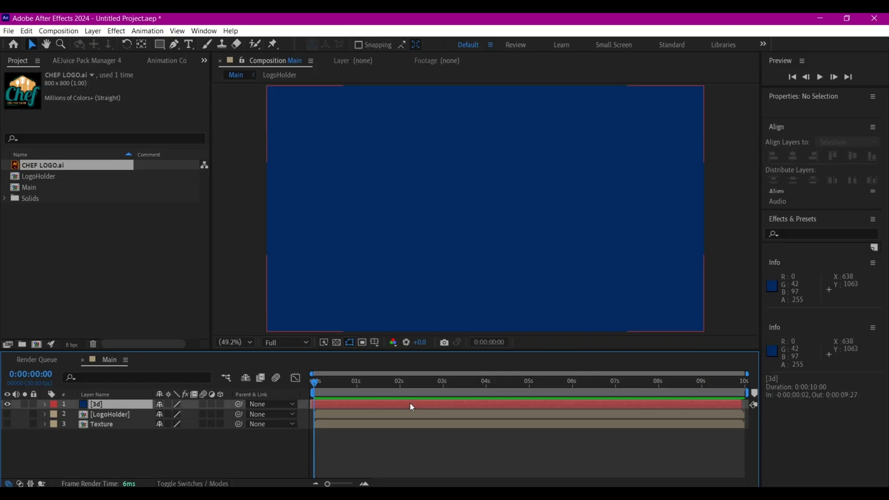
key(ctrl+space)
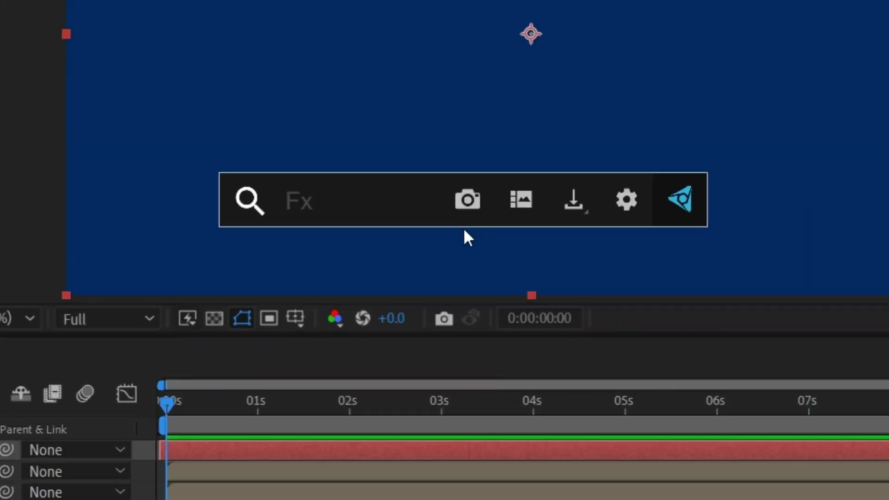
text(el)
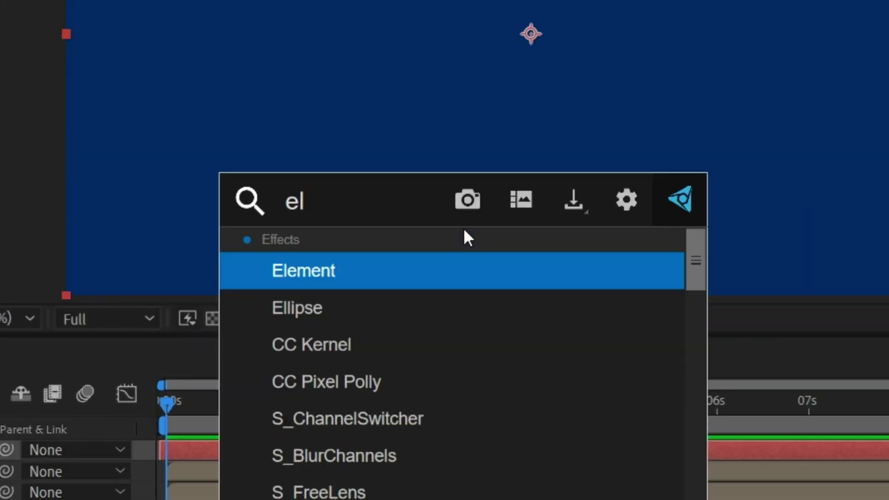
text(ement)
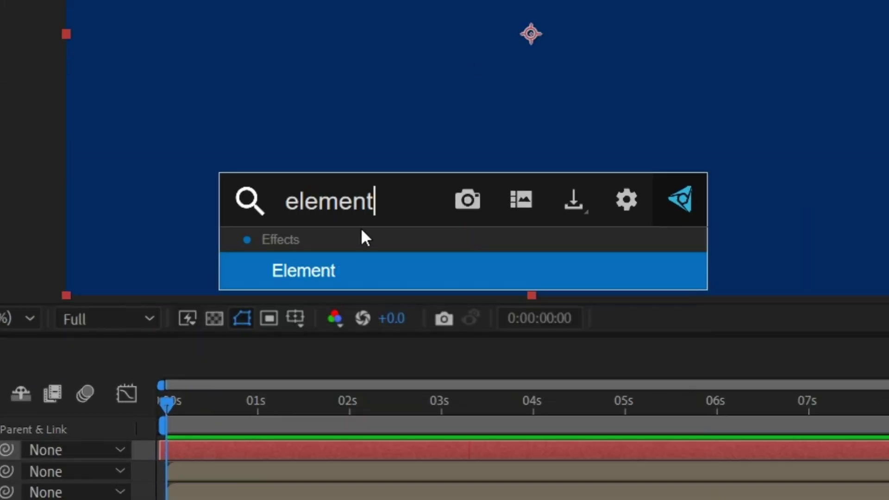
click(385, 269)
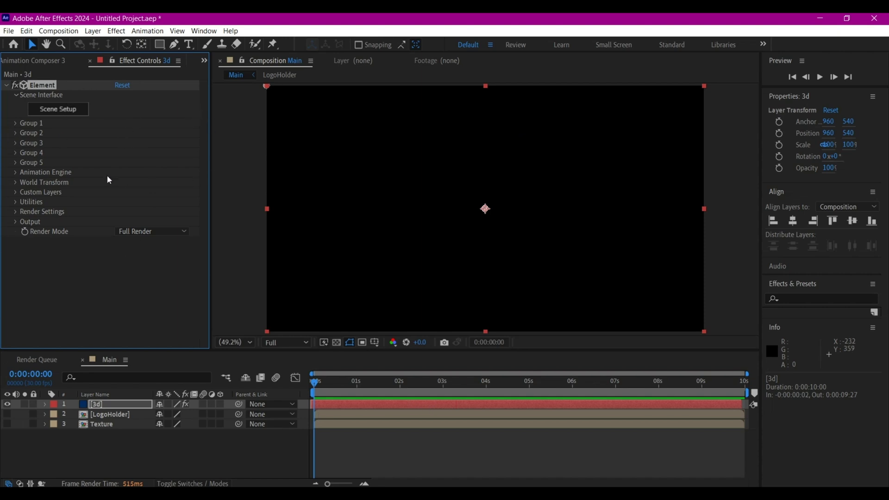
Assign the LogoHolder layer to Path Layer 1 in the Element effect's Custom Text and Masks.
click(109, 360)
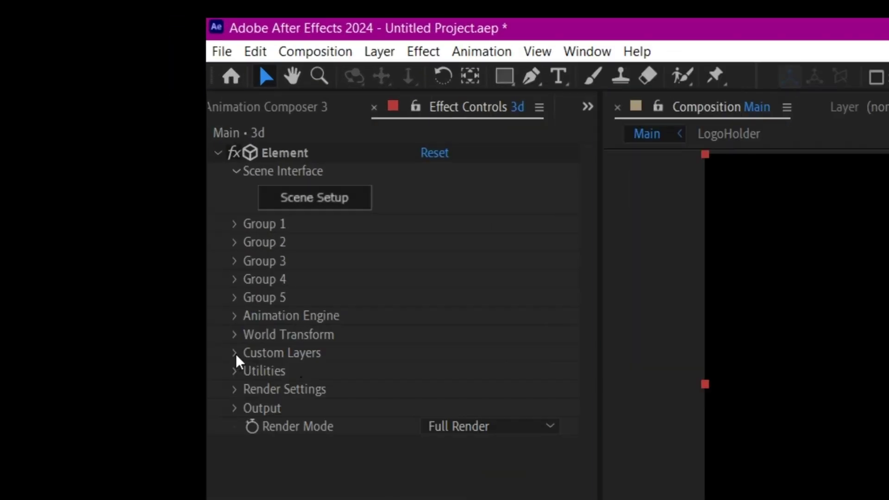
click(15, 192)
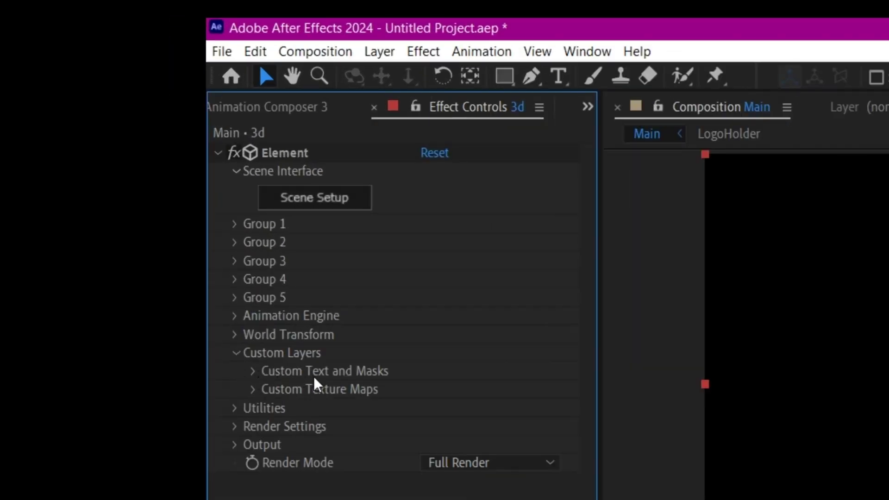
click(252, 372)
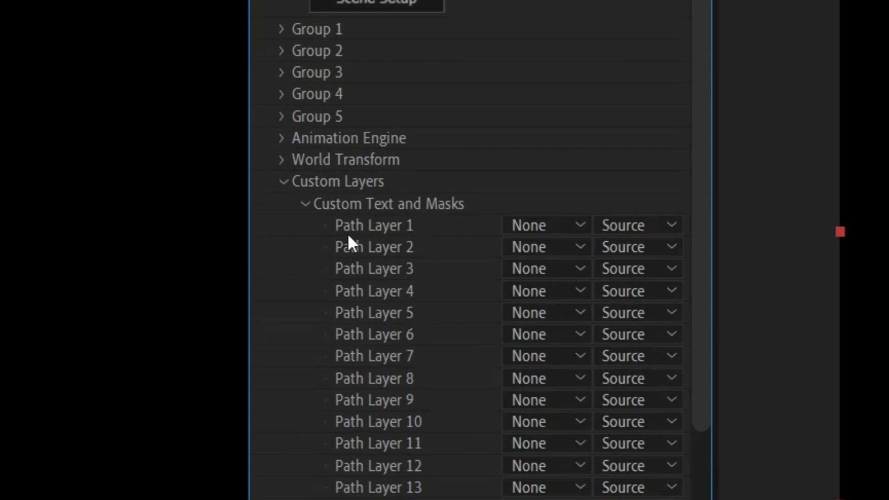
click(526, 225)
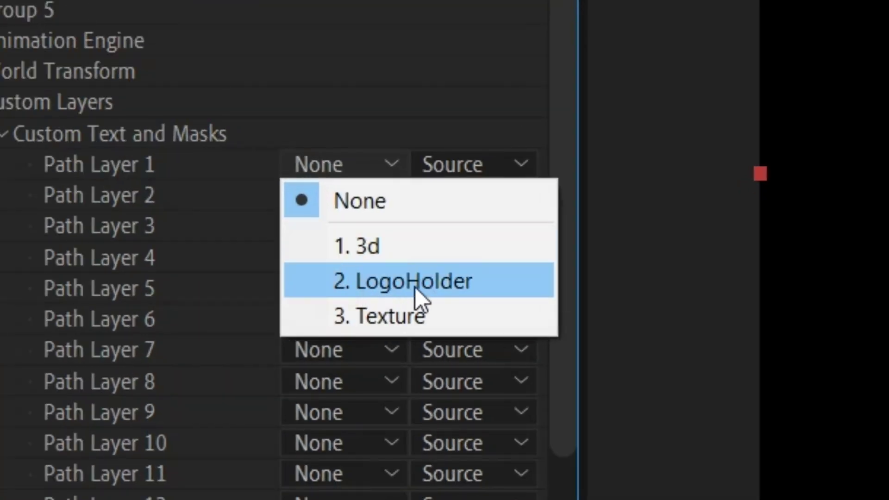
click(423, 286)
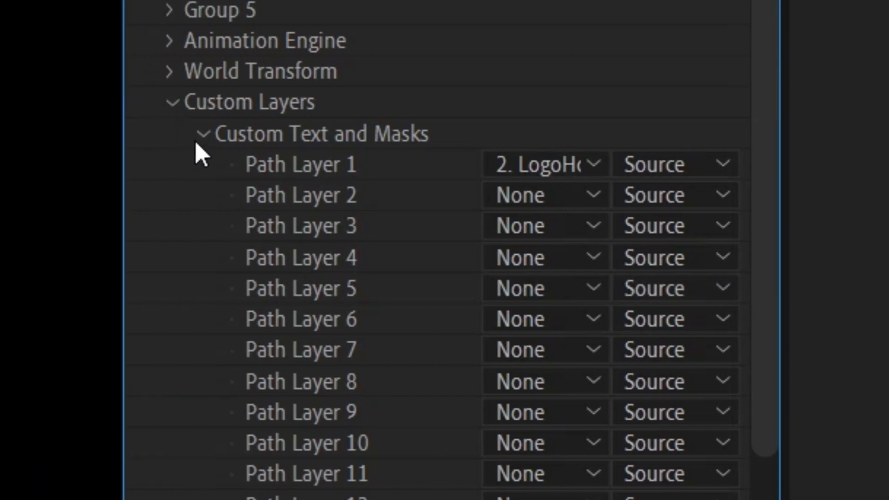
Assign the Texture layer to Layer 1 in the Element effect's Custom Texture Maps.
click(205, 134)
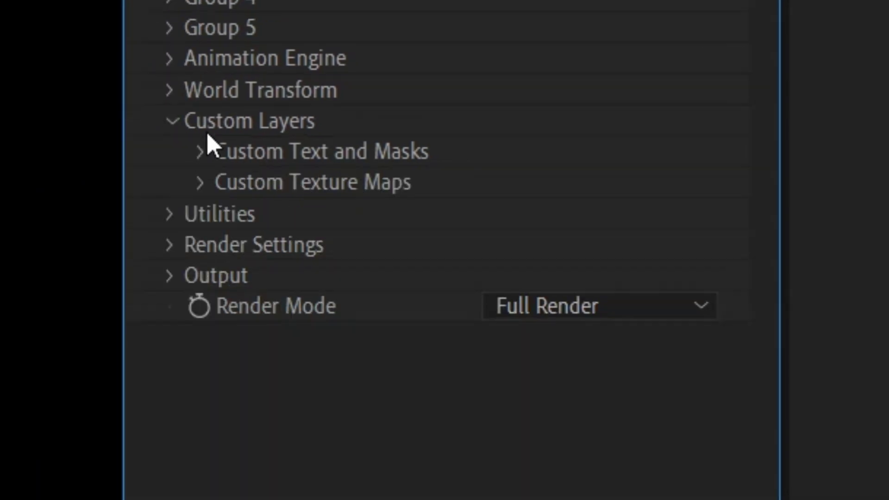
click(205, 180)
scroll(206, 179, down, 5)
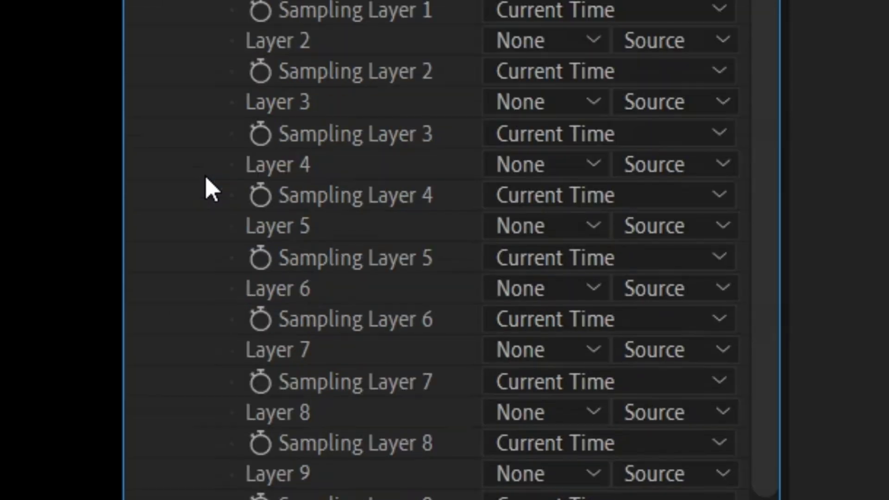
scroll(204, 199, up, 5)
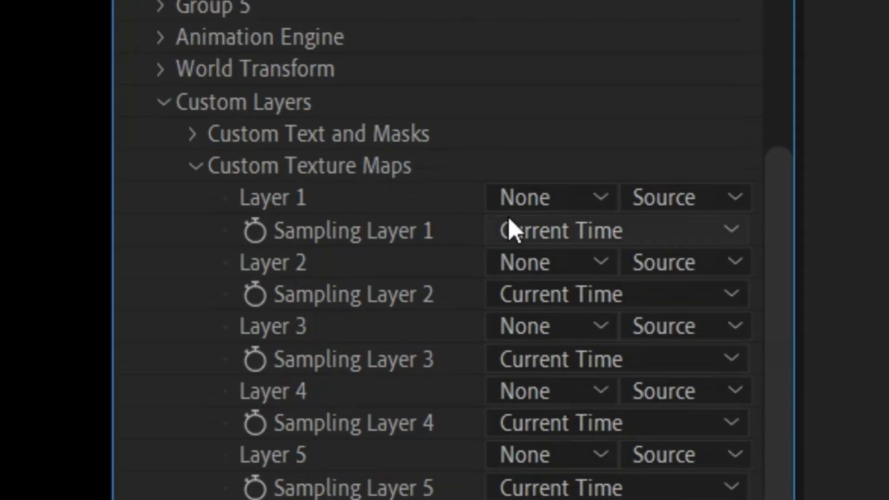
click(523, 209)
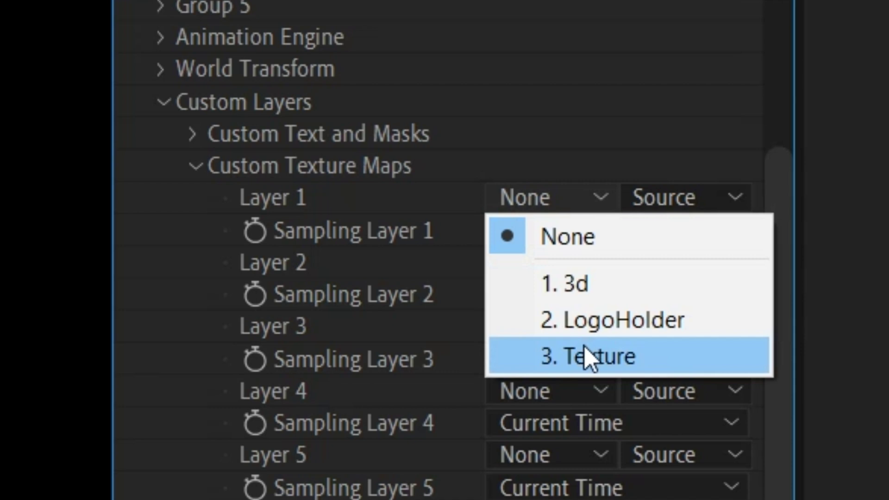
click(588, 357)
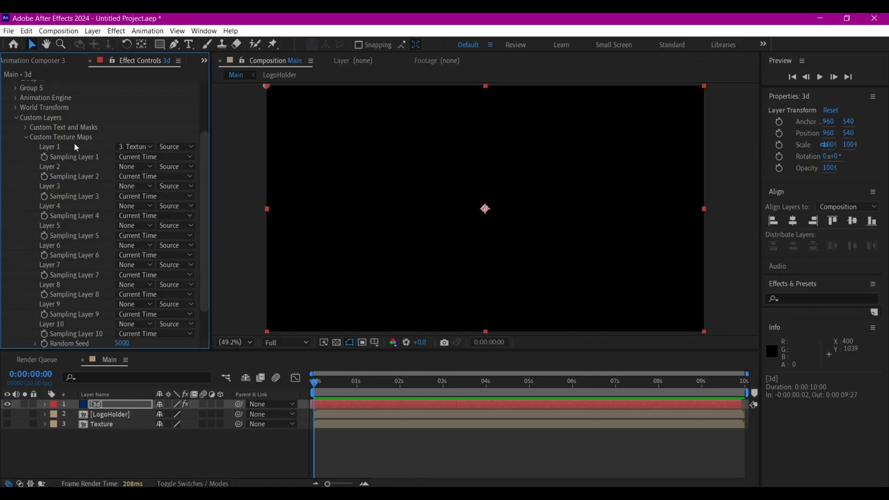
Open Element's Scene Setup in a maximized window and extrude the logo path into a 3D model.
scroll(76, 147, up, 4)
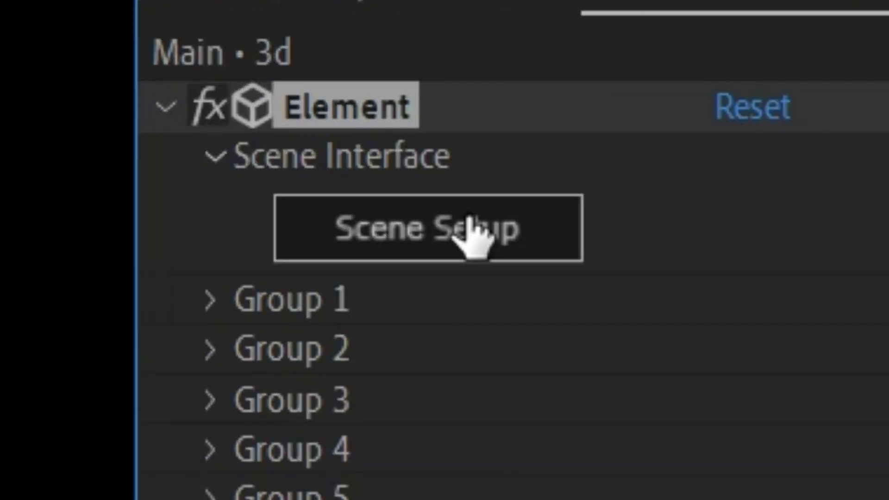
click(470, 226)
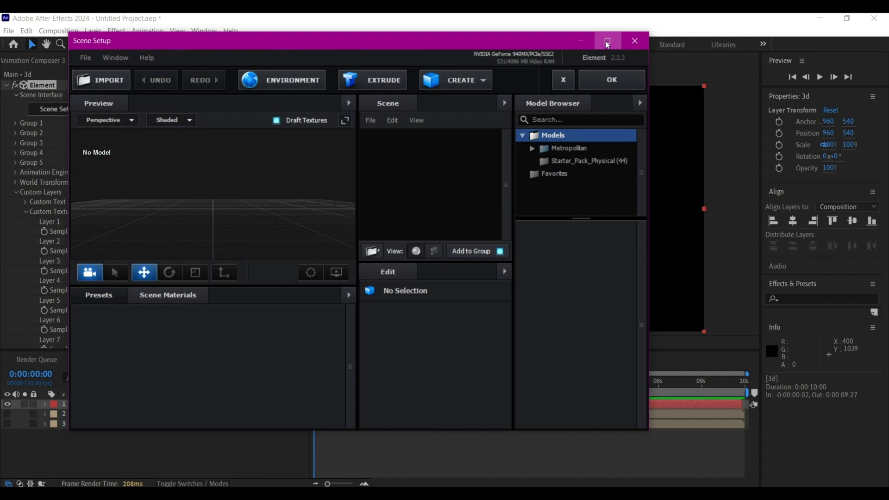
click(605, 38)
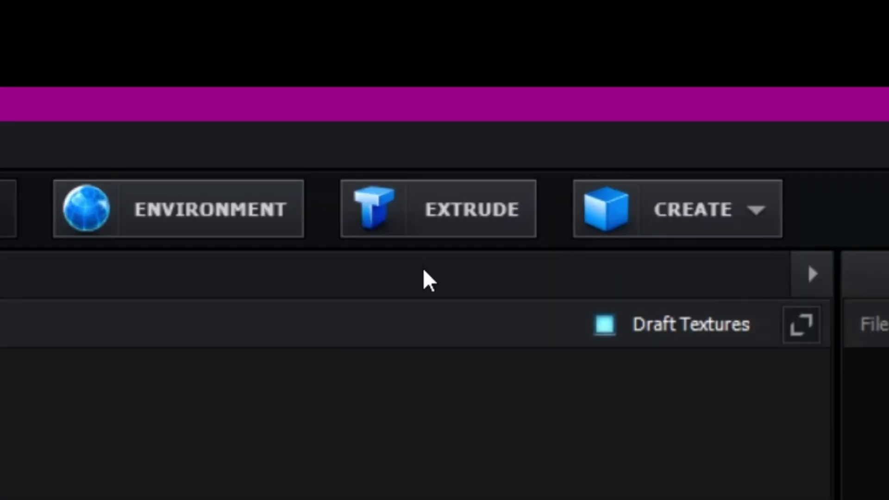
click(431, 213)
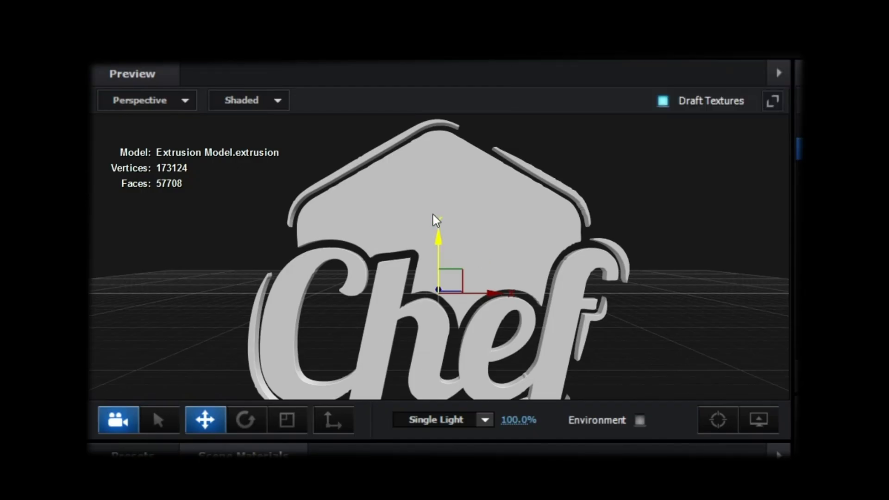
drag(470, 277, 408, 285)
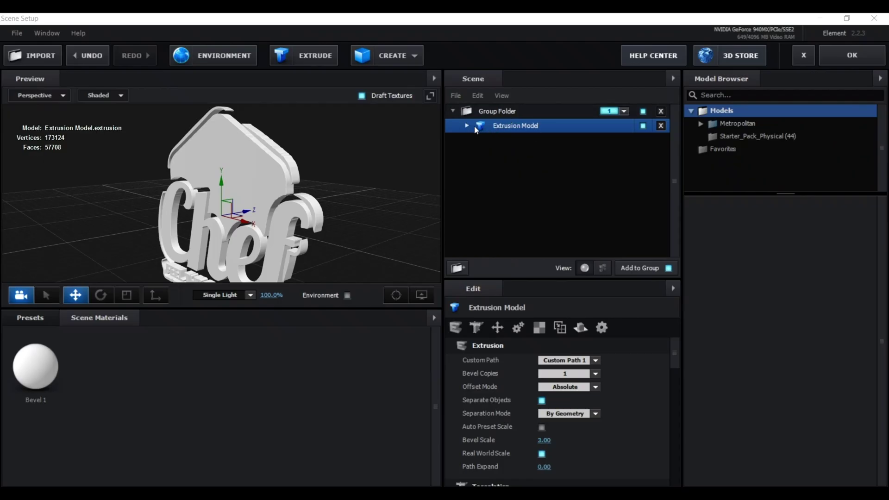
Set the Extrude value of the Extrusion Model's Bevel 1 to 4.00.
click(468, 126)
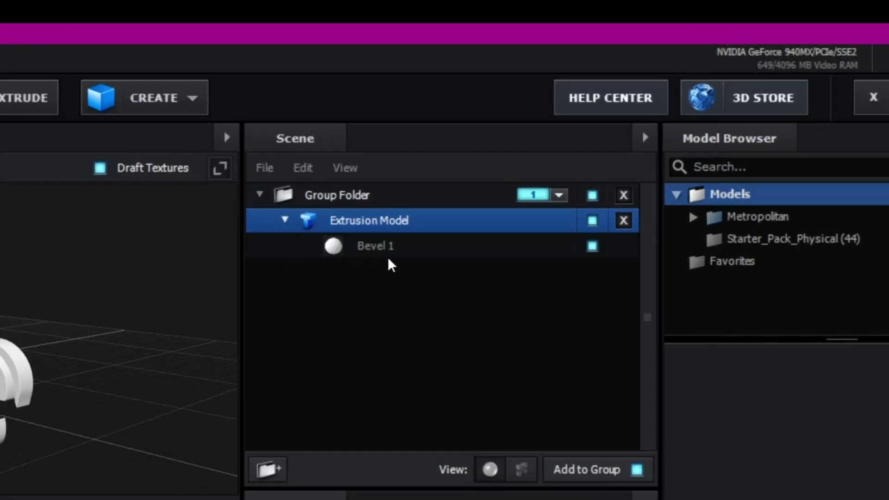
click(371, 248)
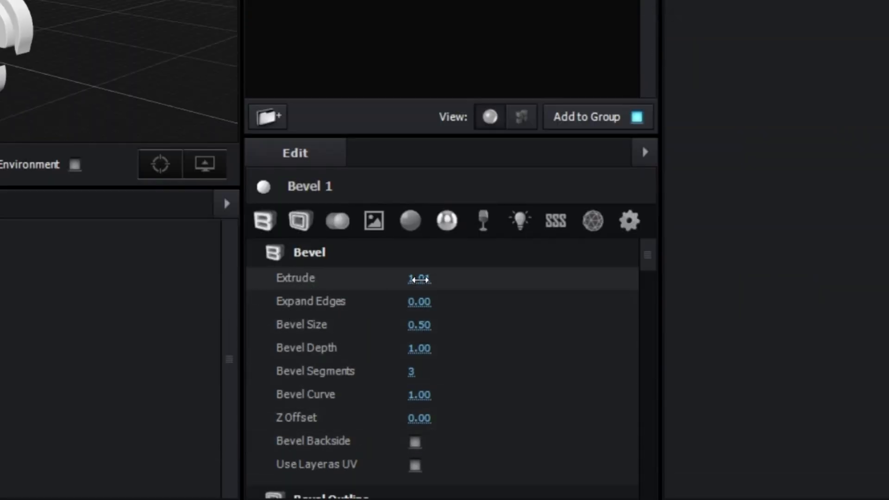
click(419, 278)
text(4)
key(Return)
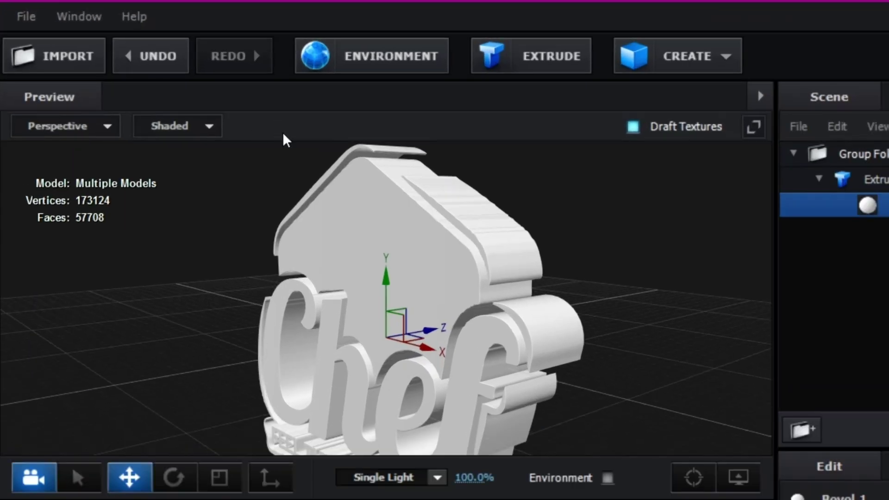
drag(251, 190, 272, 188)
drag(476, 289, 423, 272)
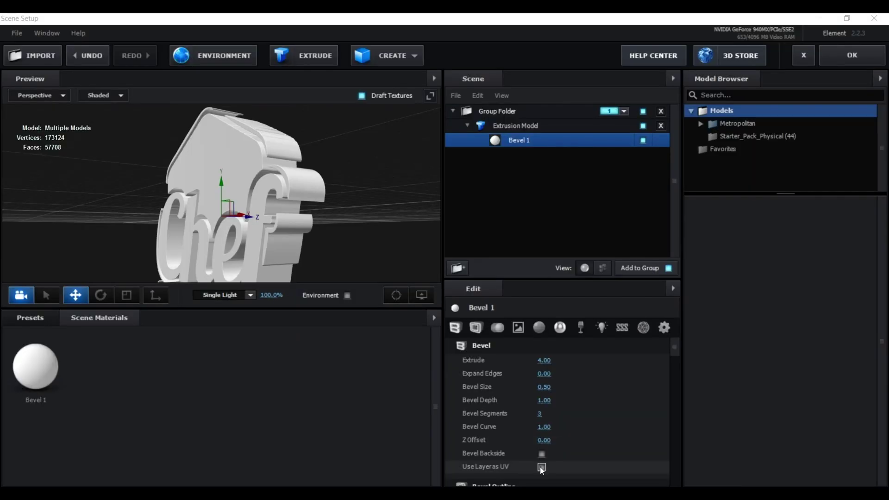
Enable Use Layer as UV for Bevel 1 and load Custom Layer 1 as its Diffuse texture.
click(542, 467)
scroll(525, 451, down, 6)
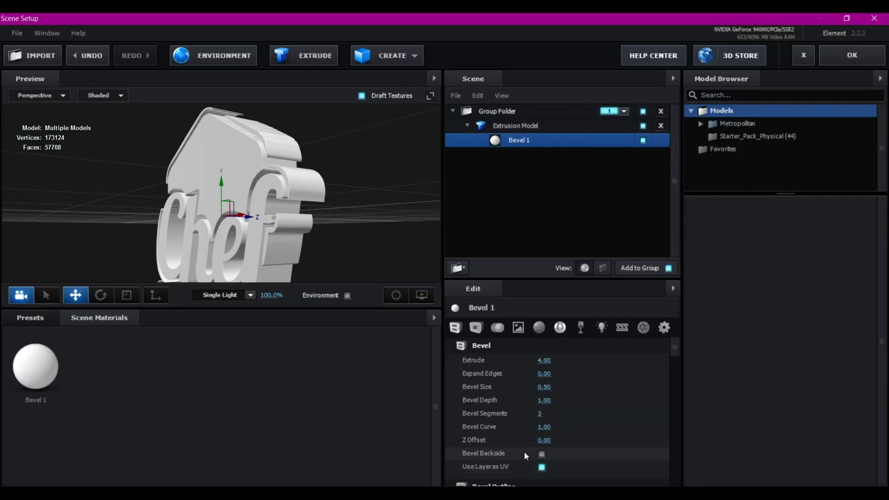
scroll(523, 433, down, 4)
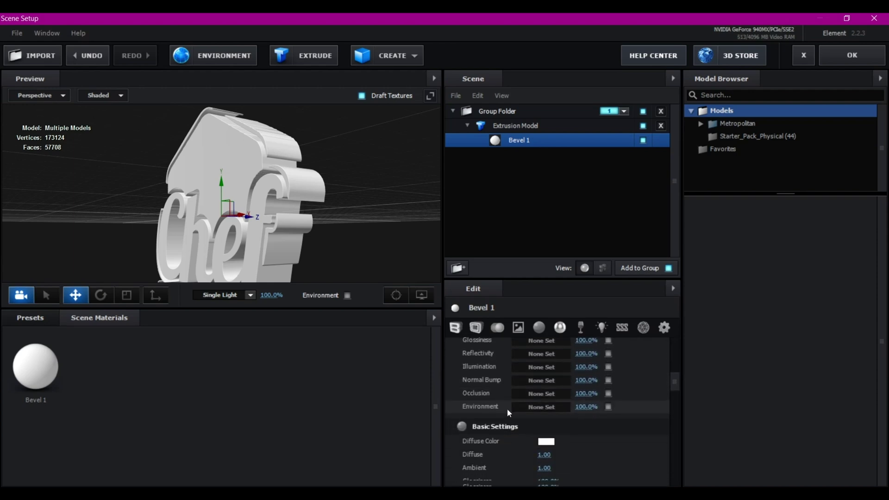
scroll(513, 381, up, 3)
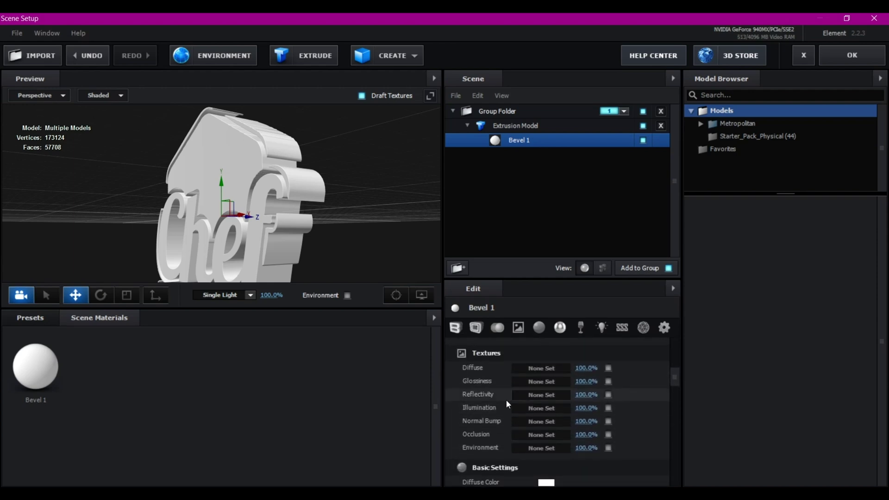
scroll(507, 399, up, 2)
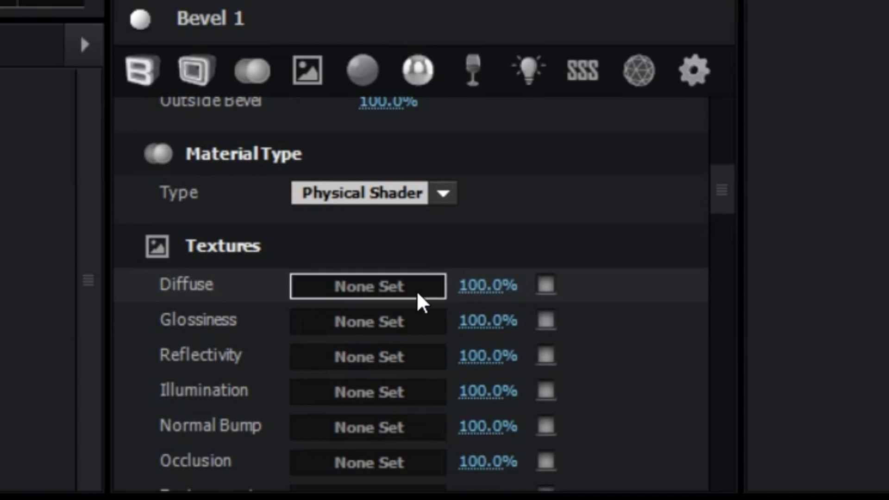
click(384, 293)
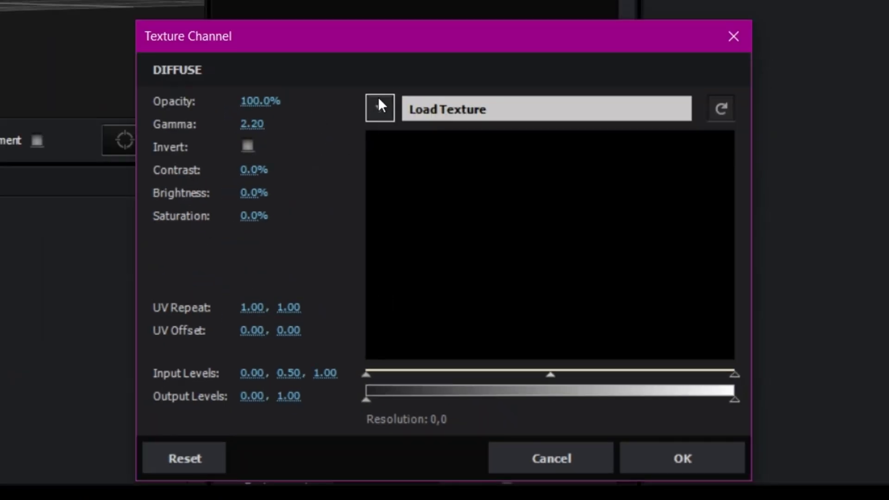
click(378, 97)
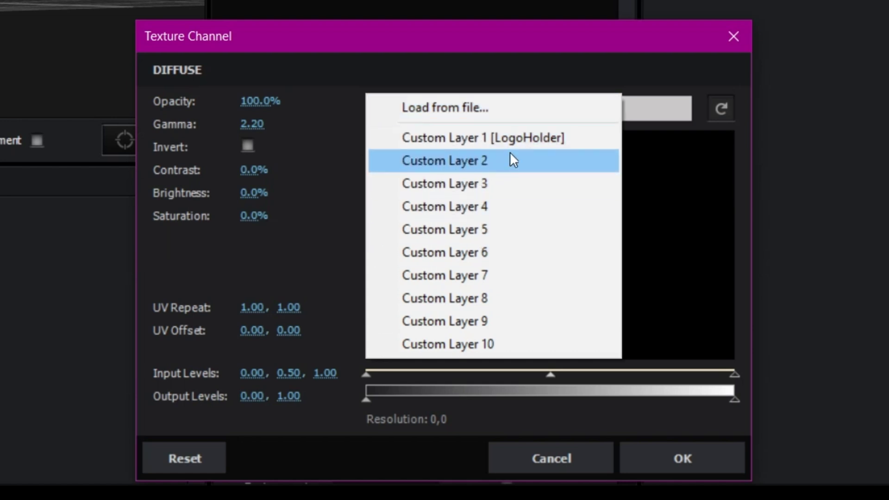
click(521, 140)
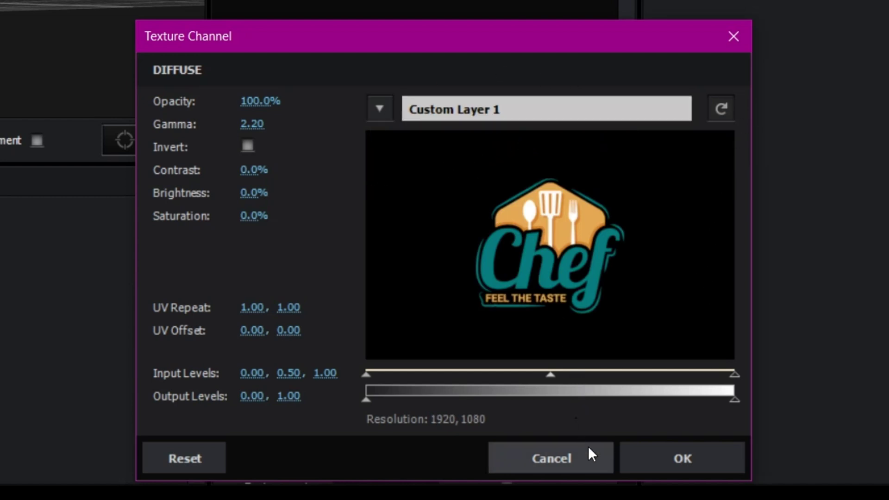
click(670, 463)
mouse_move(366, 222)
mouse_down()
mouse_move(342, 211)
mouse_move(354, 233)
mouse_up()
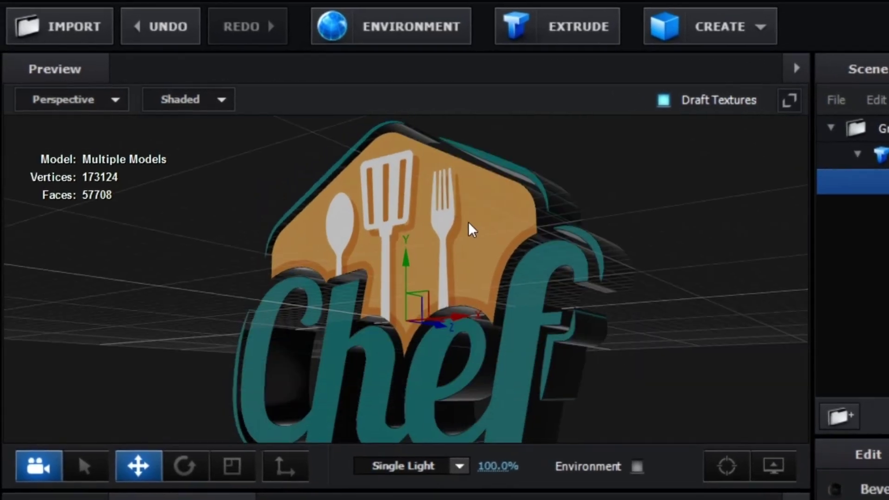
drag(469, 222, 468, 264)
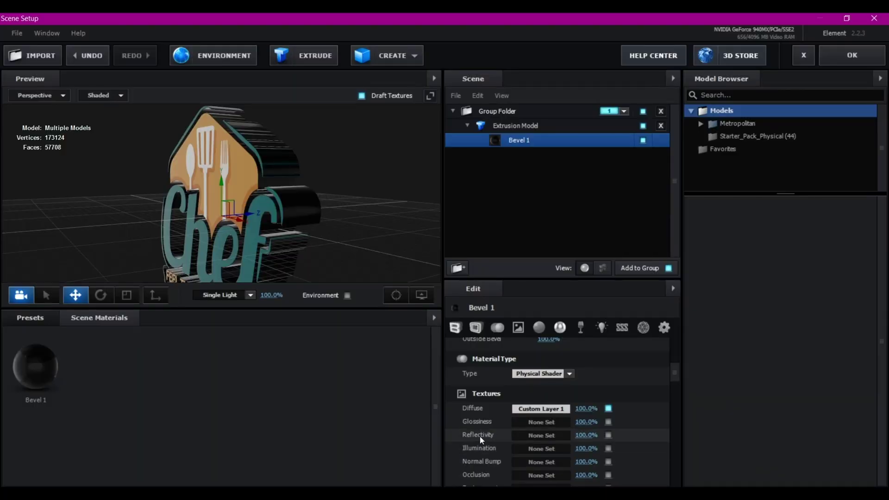
Set Bevel 1's Expand Edges to -0.87 so the logo colours cover the extruded sides.
scroll(481, 435, up, 10)
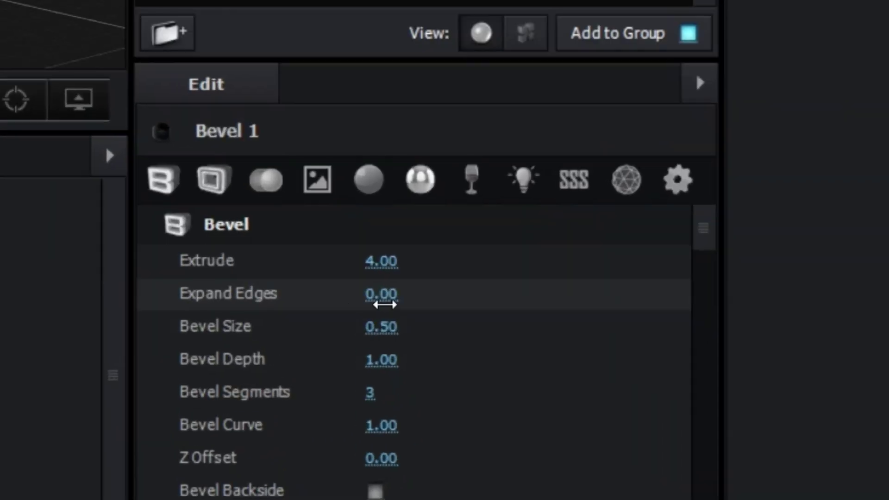
drag(382, 295, 344, 300)
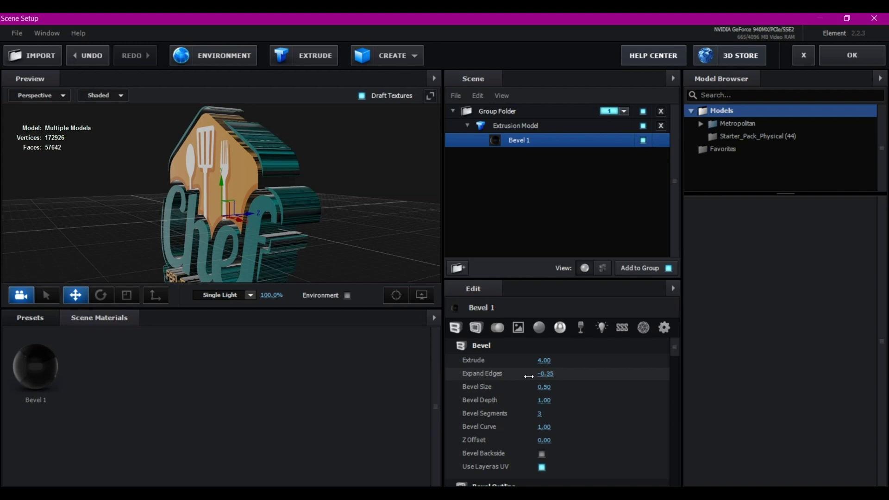
drag(528, 376, 504, 379)
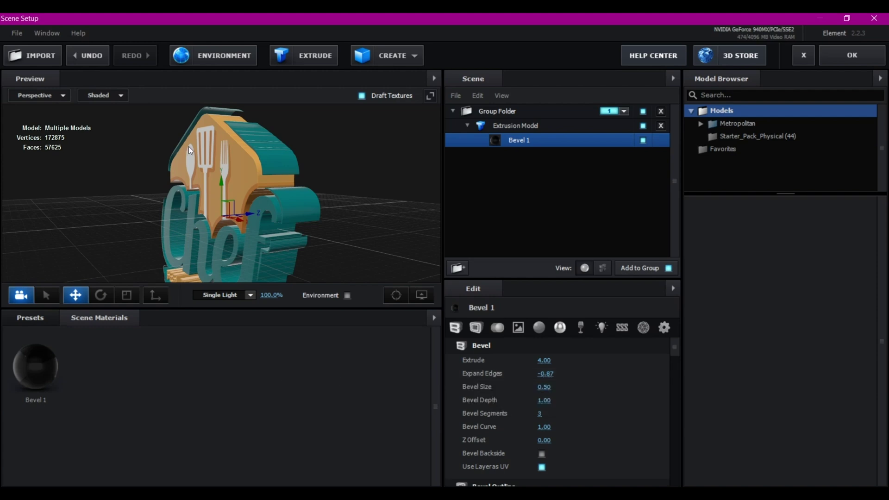
drag(251, 190, 266, 185)
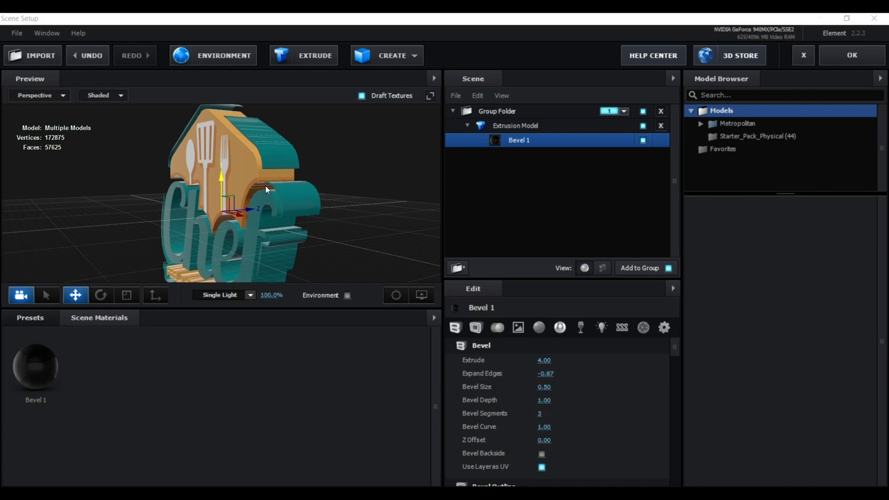
mouse_move(240, 227)
mouse_down()
mouse_move(256, 222)
mouse_move(245, 223)
mouse_up()
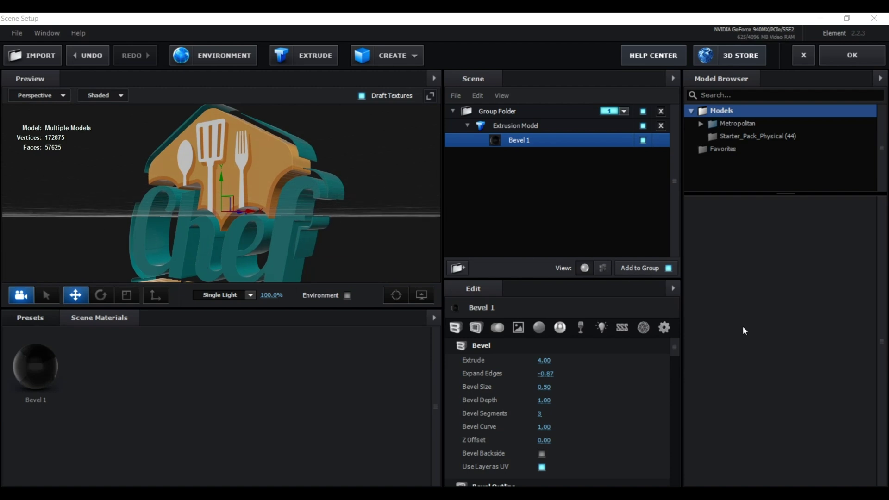
Apply the Basic_2K_05 environment preset from the Basic_2K set and inspect its reflections on the logo.
click(36, 318)
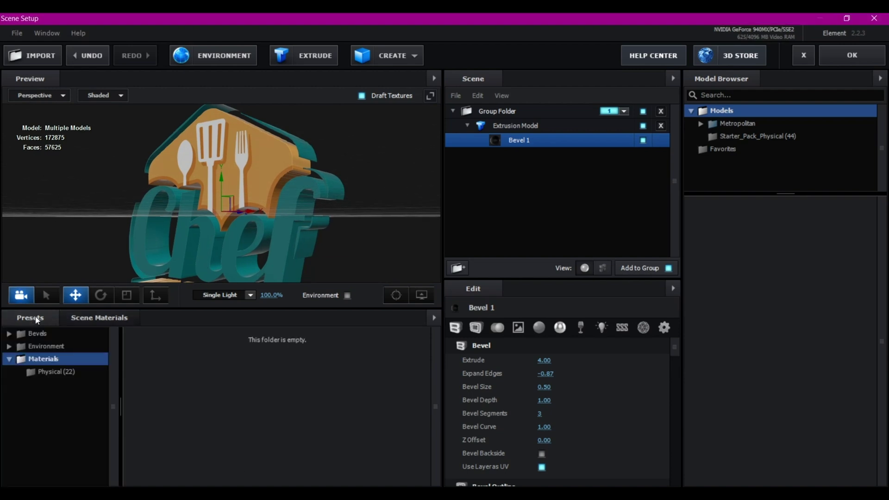
click(44, 347)
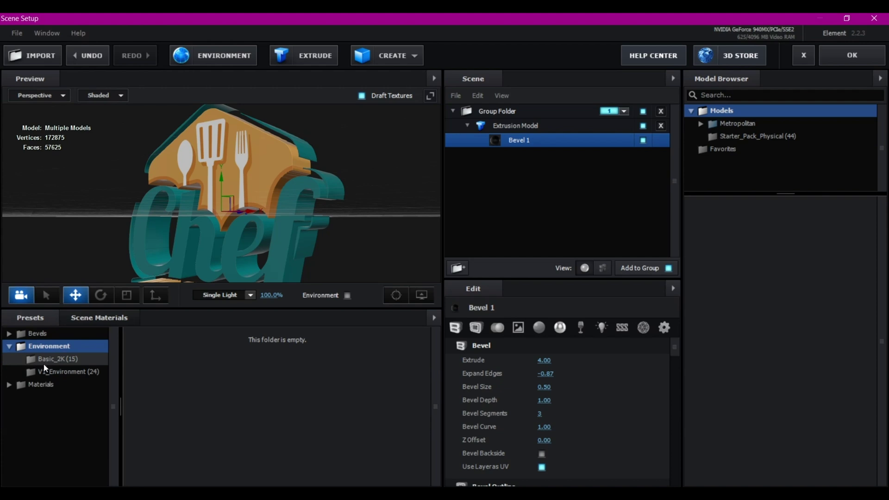
click(75, 360)
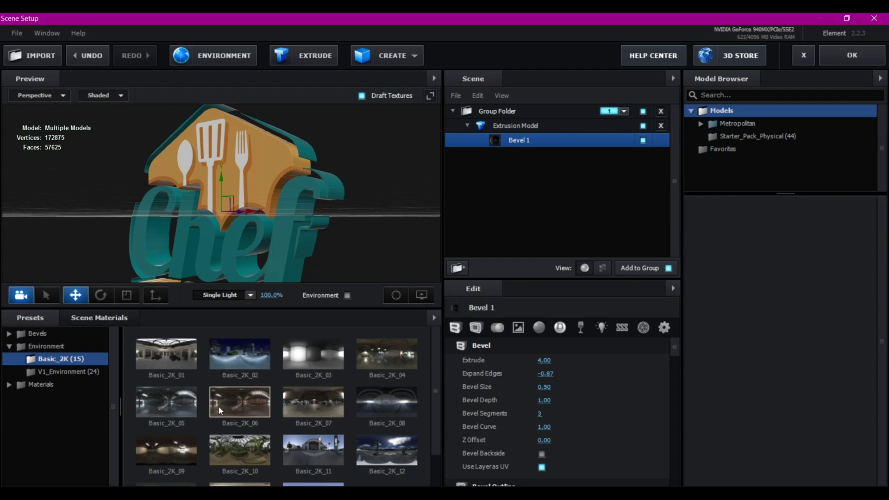
click(180, 399)
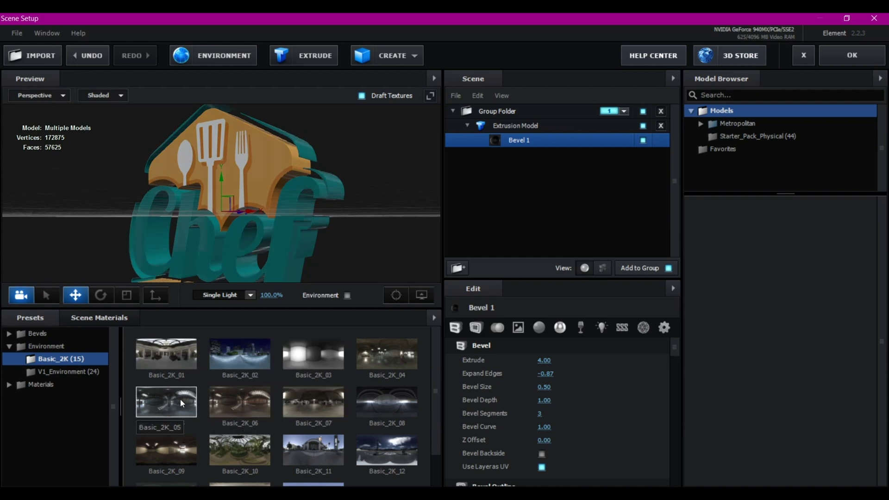
mouse_move(285, 185)
mouse_down()
mouse_move(263, 182)
mouse_move(284, 190)
mouse_move(291, 182)
mouse_move(263, 194)
mouse_move(279, 194)
mouse_up()
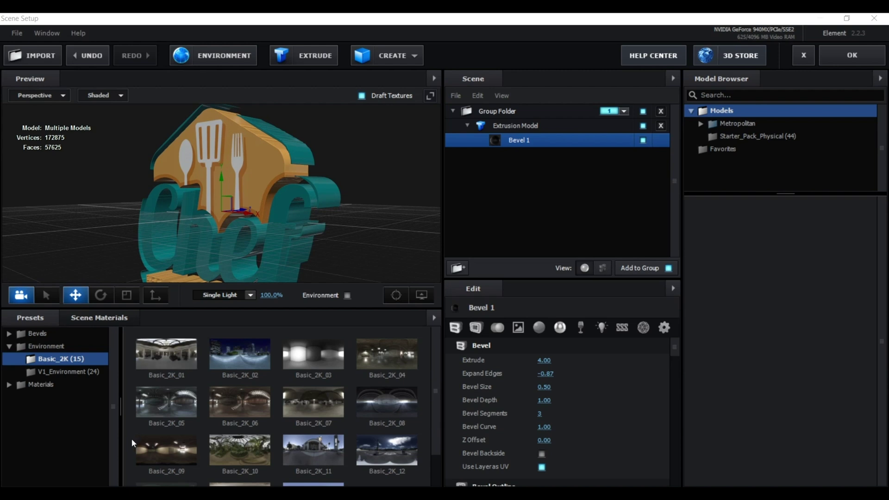
Replace the environment with the Basic_2K_09 preset, inspect the logo and accept the scene setup.
click(170, 445)
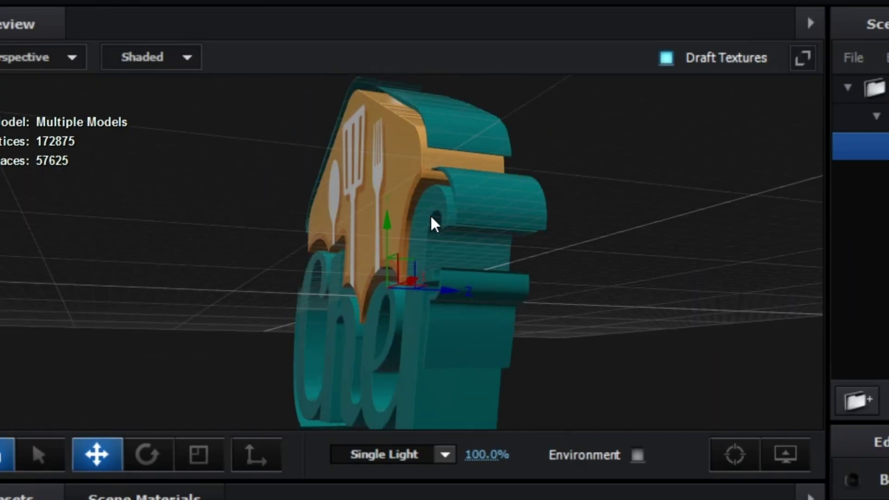
drag(493, 256, 464, 241)
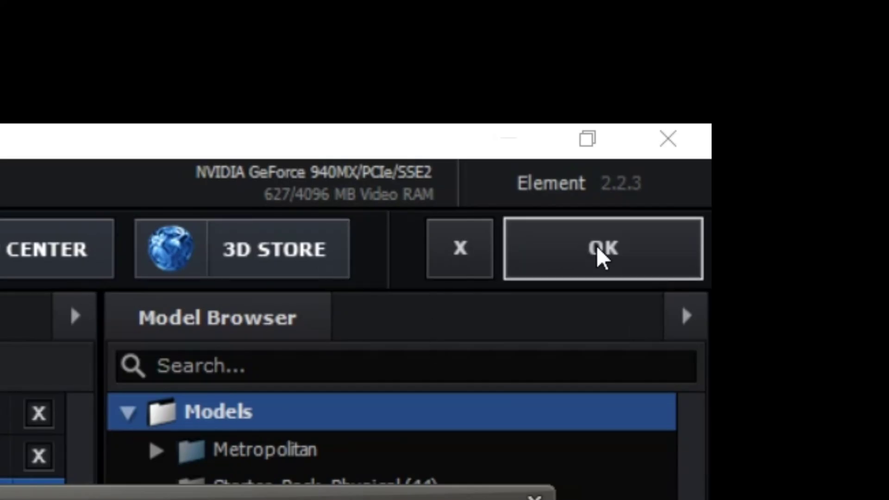
click(598, 253)
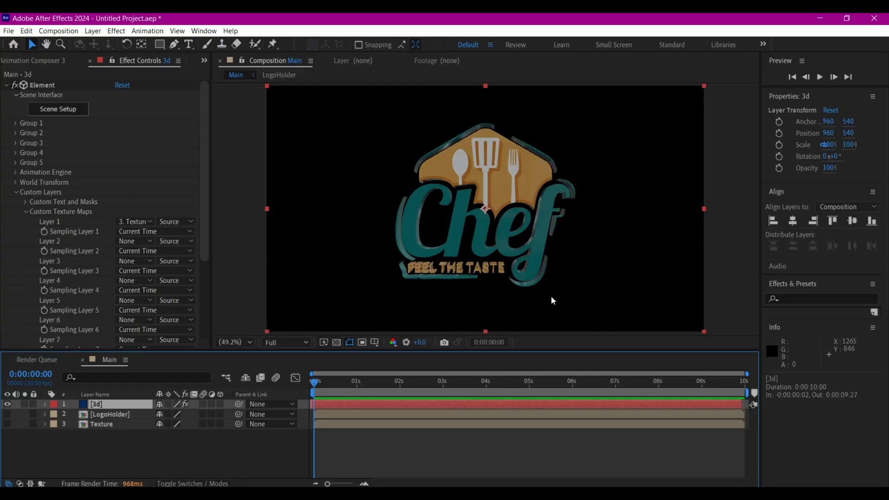
Add a two-node camera with the 35mm preset to the Main composition.
right_click(208, 450)
mouse_move(230, 333)
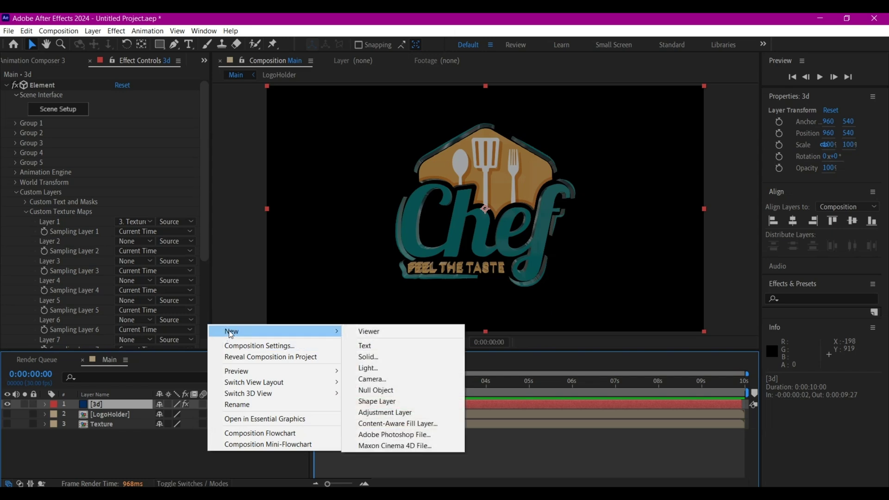
mouse_move(331, 333)
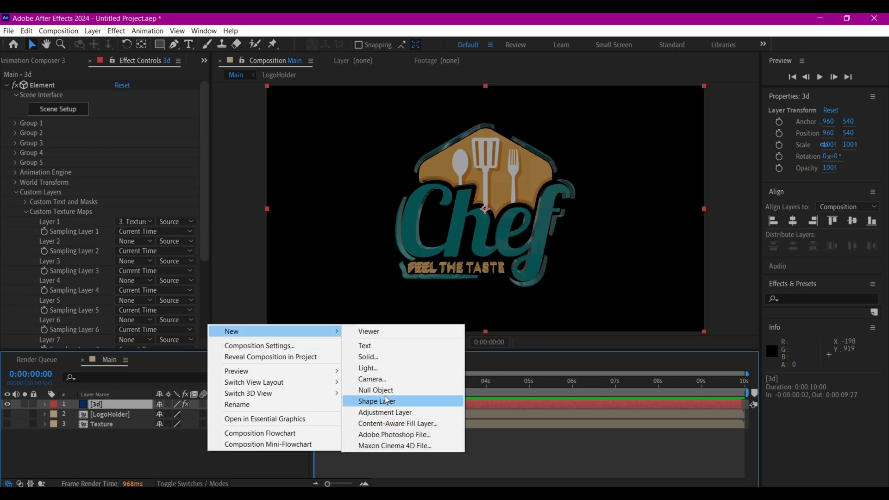
click(382, 378)
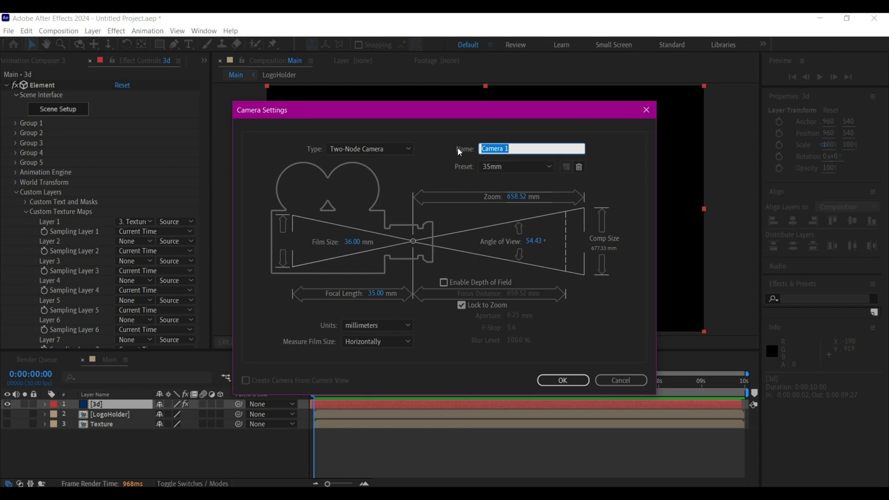
click(514, 167)
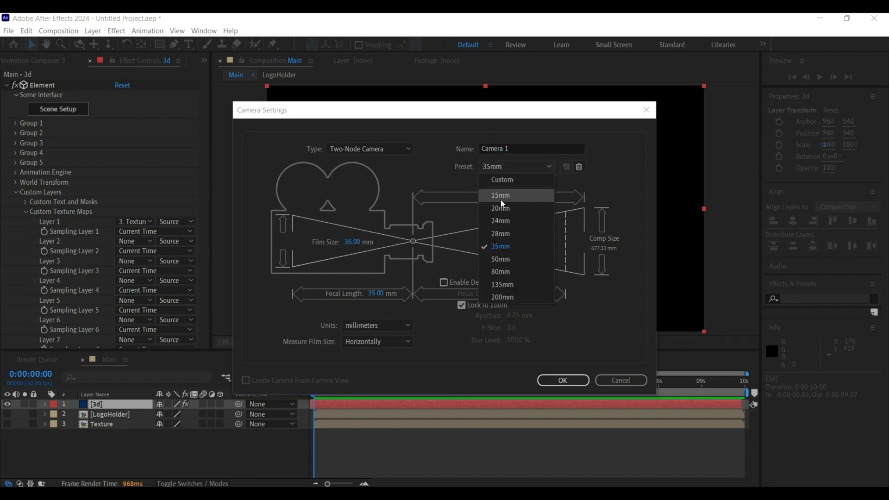
click(508, 246)
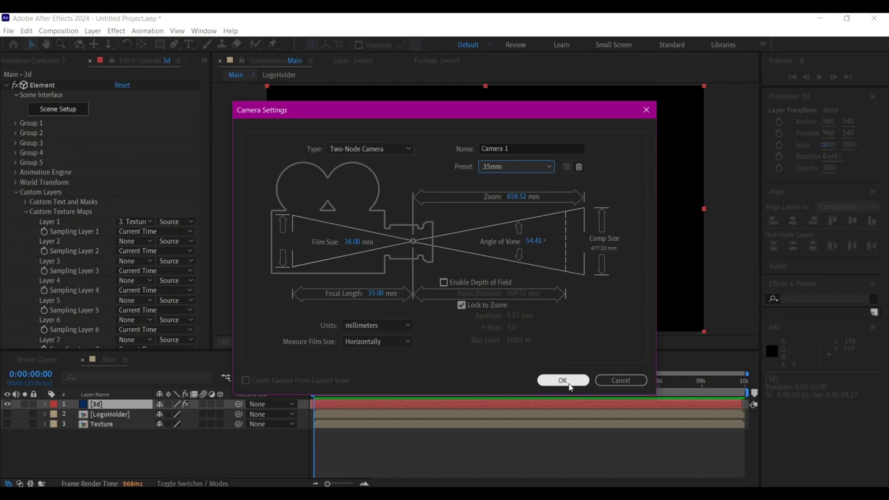
click(514, 327)
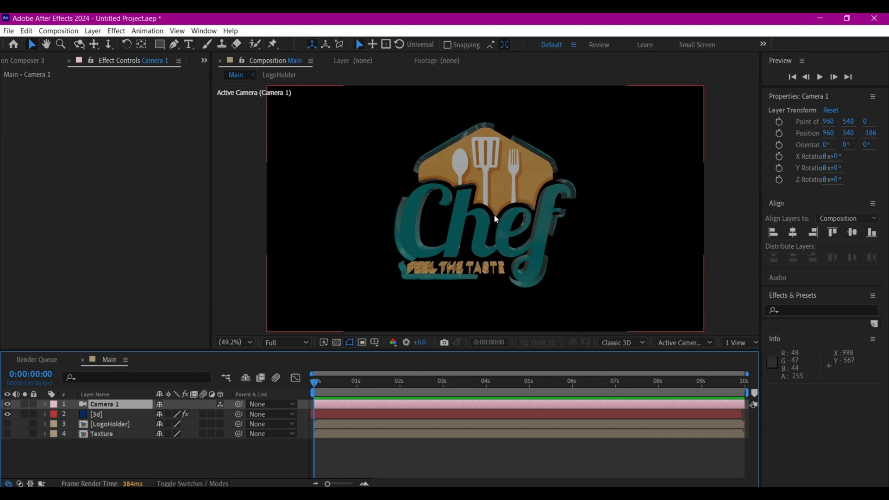
Orbit Camera 1 around the 3D logo to an angled view from below and pan it to reposition the logo.
key(c)
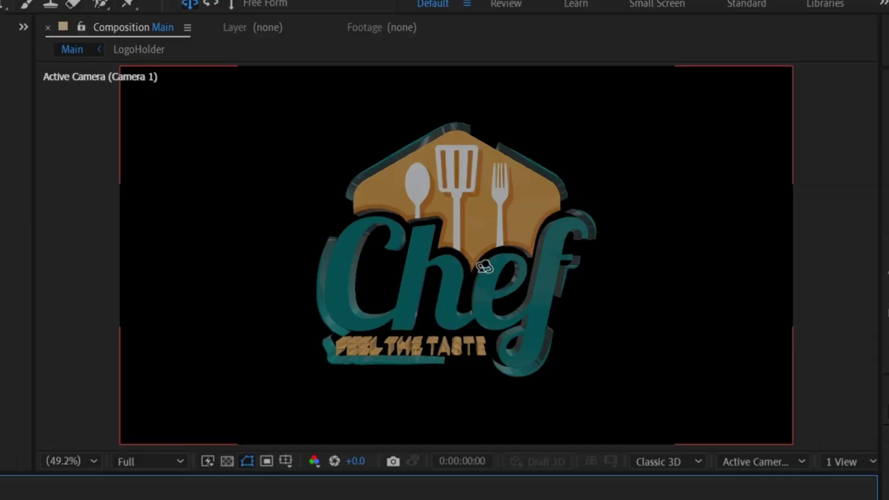
drag(484, 267, 433, 242)
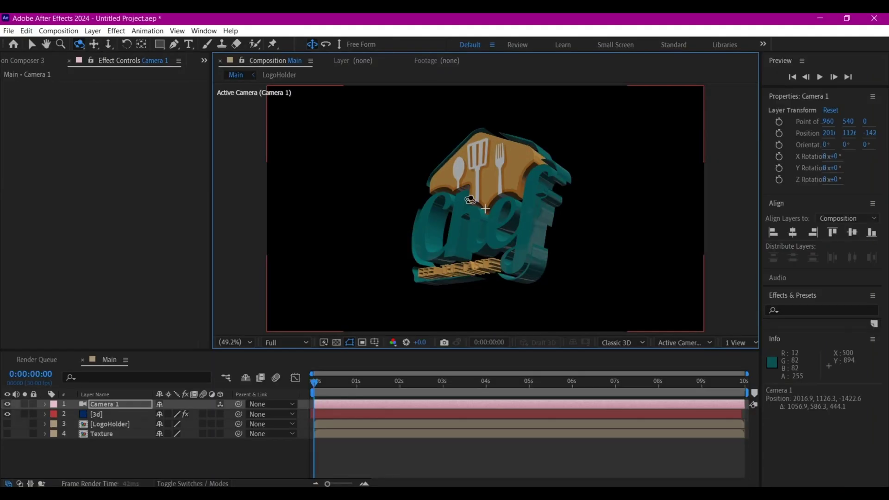
key(c)
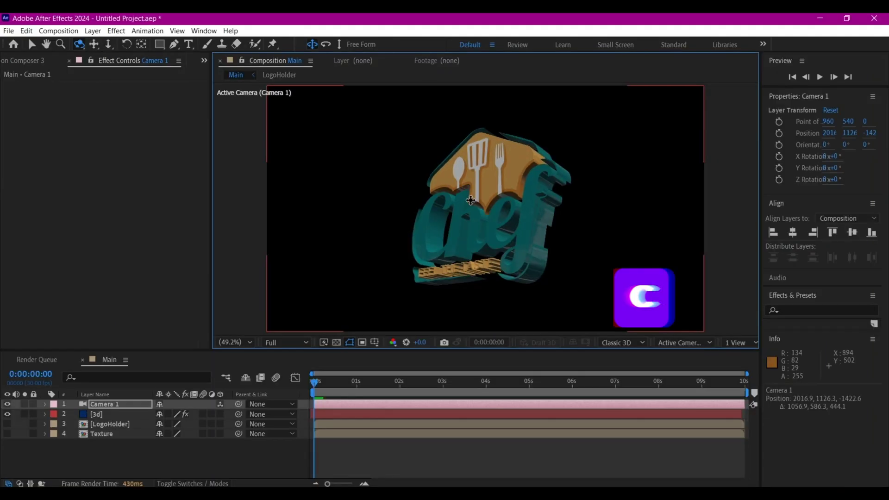
drag(407, 193, 539, 199)
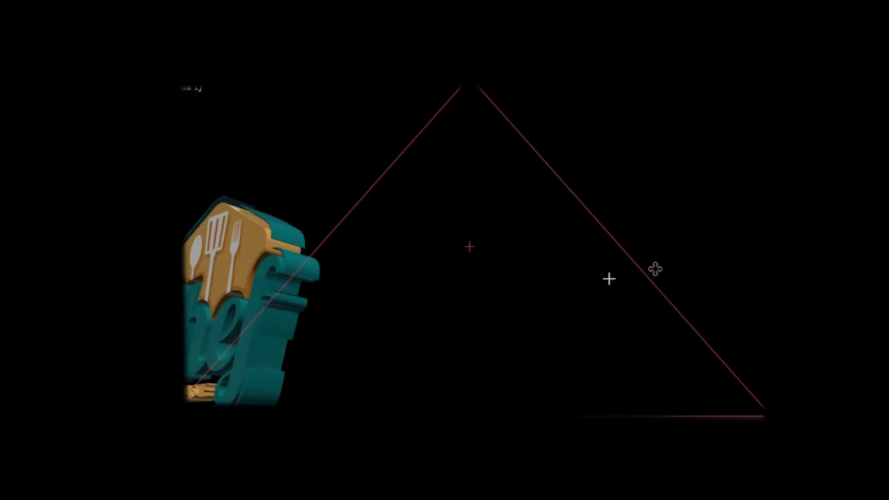
drag(655, 268, 518, 342)
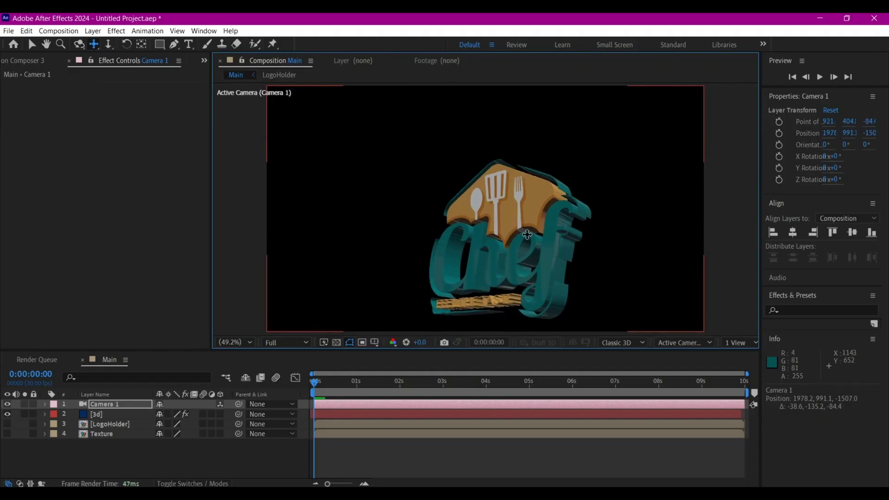
Dolly Camera 1 back so the logo appears smaller in the frame, and return to the Selection tool.
key(c)
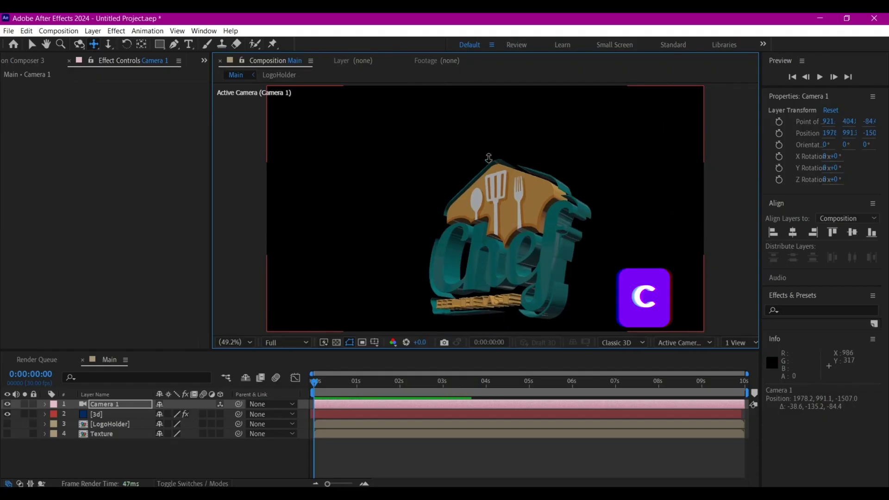
drag(515, 210, 297, 248)
drag(417, 229, 347, 243)
key(c)
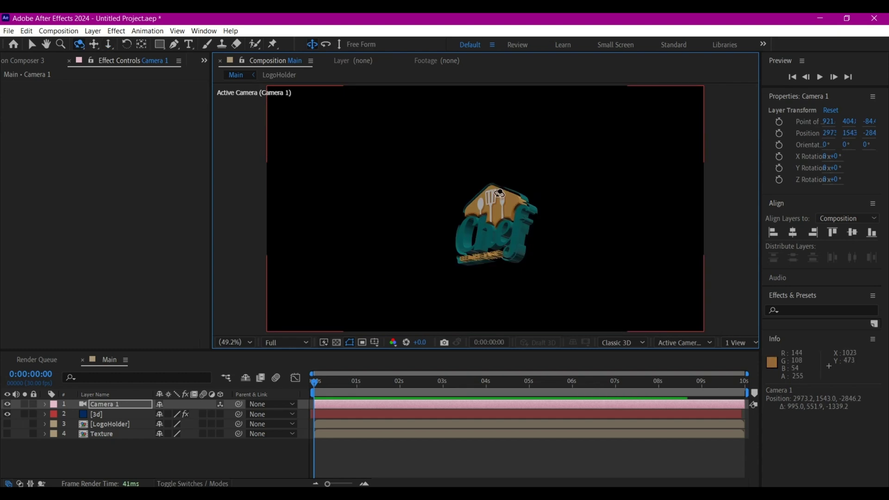
key(v)
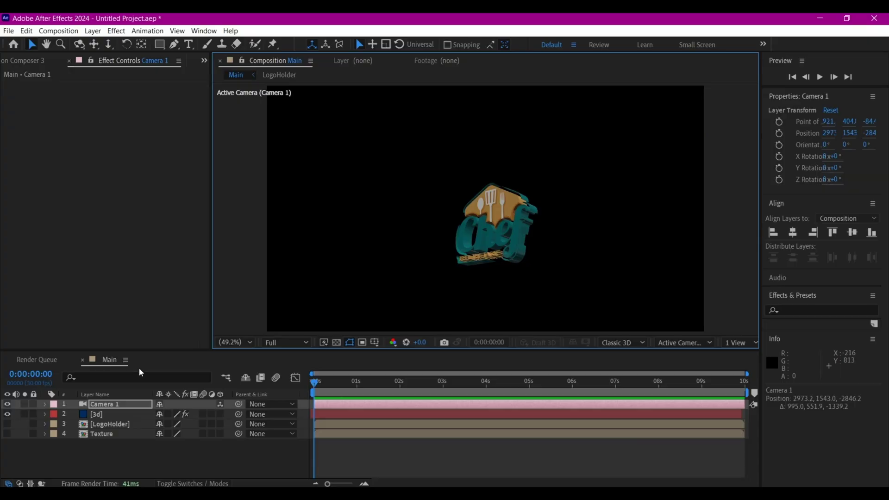
Reset the Transform properties of Camera 1.
key(ctrl+shift+a)
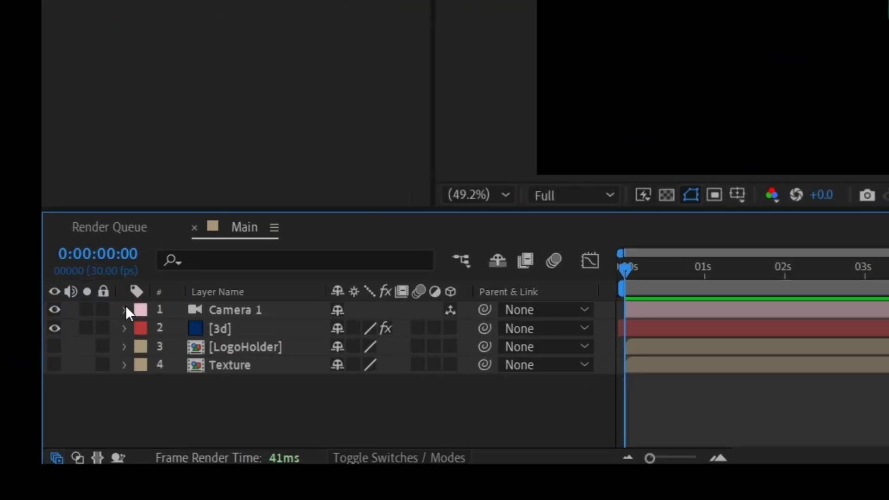
click(46, 404)
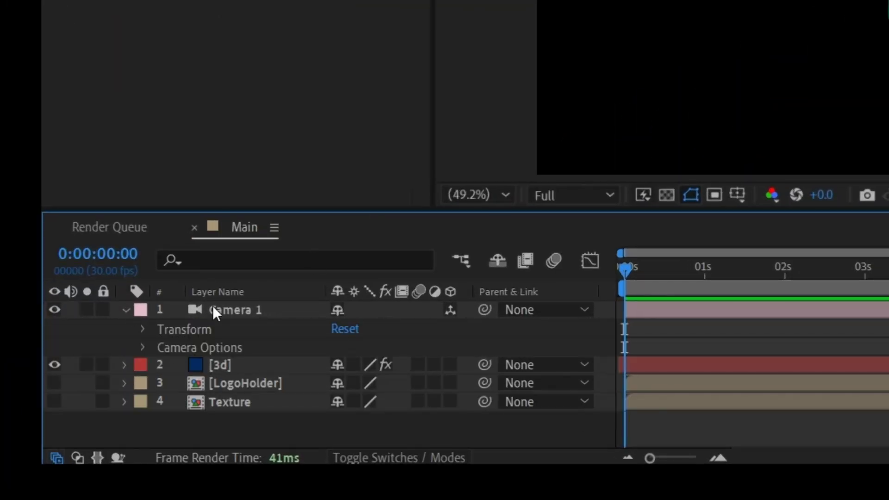
click(343, 329)
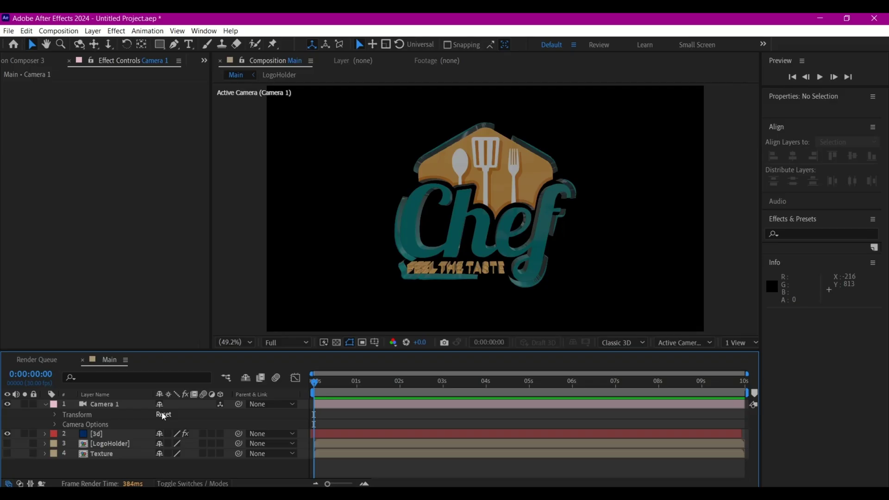
click(164, 415)
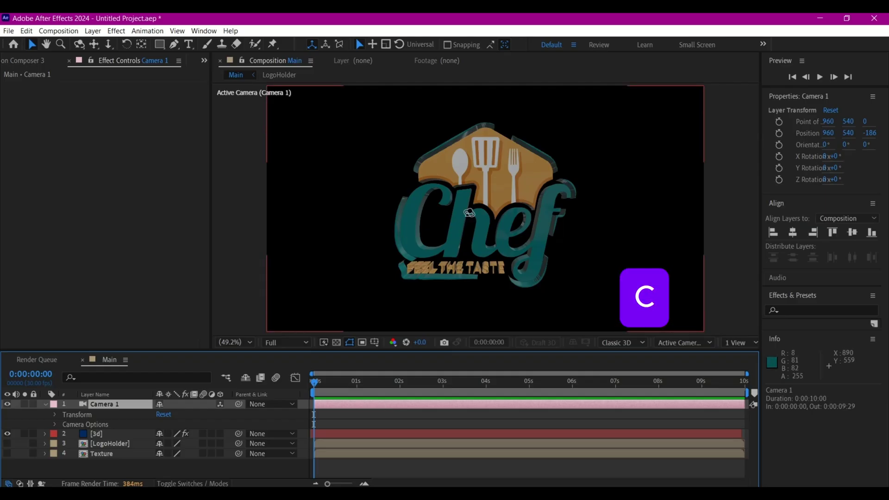
Orbit Camera 1 to an angled view of the logo from slightly above that shows its extruded sides.
key(c)
click(482, 216)
drag(468, 217, 459, 219)
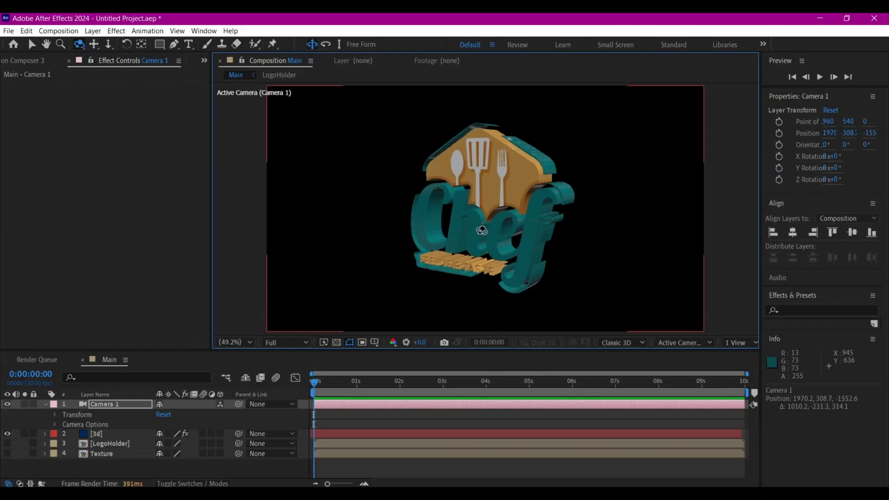
key(v)
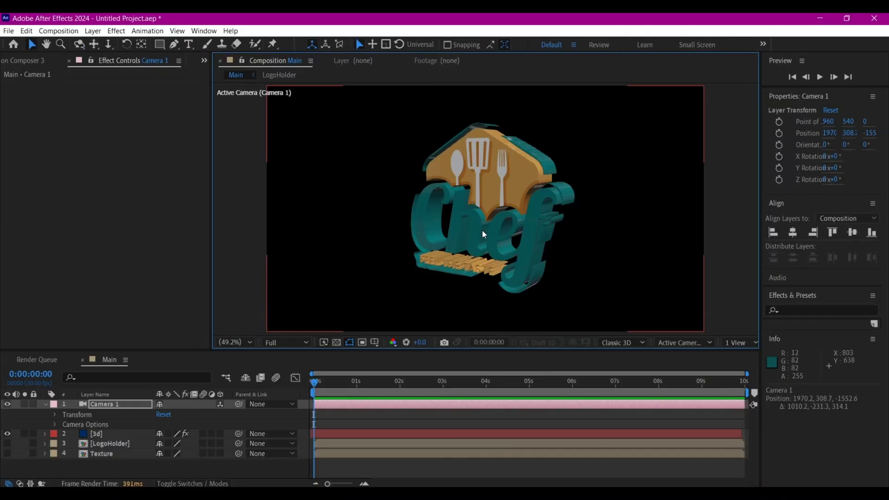
Enable Ambient Occlusion in the render settings of the 3d layer's Element effect and set SSAO Intensity to 3.0.
click(101, 432)
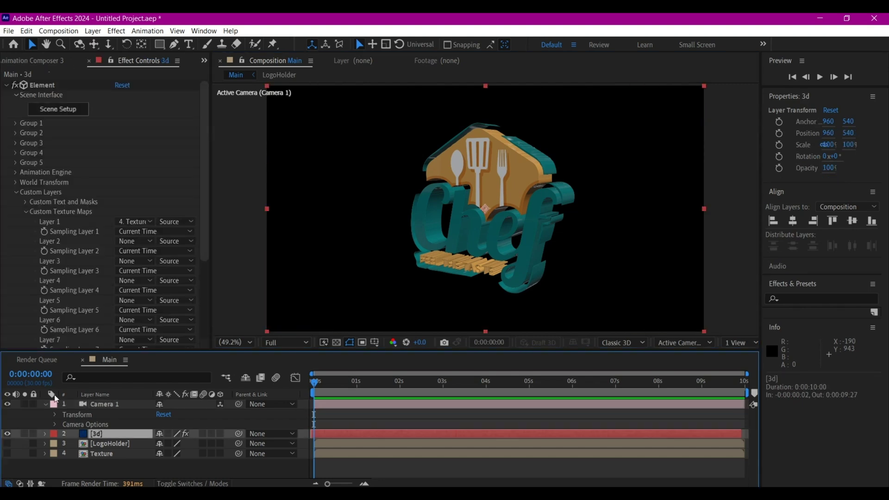
click(16, 191)
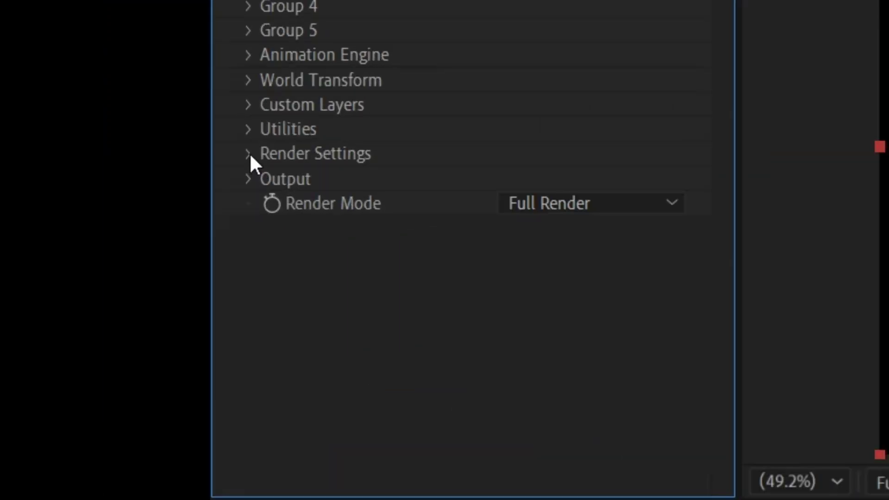
click(171, 176)
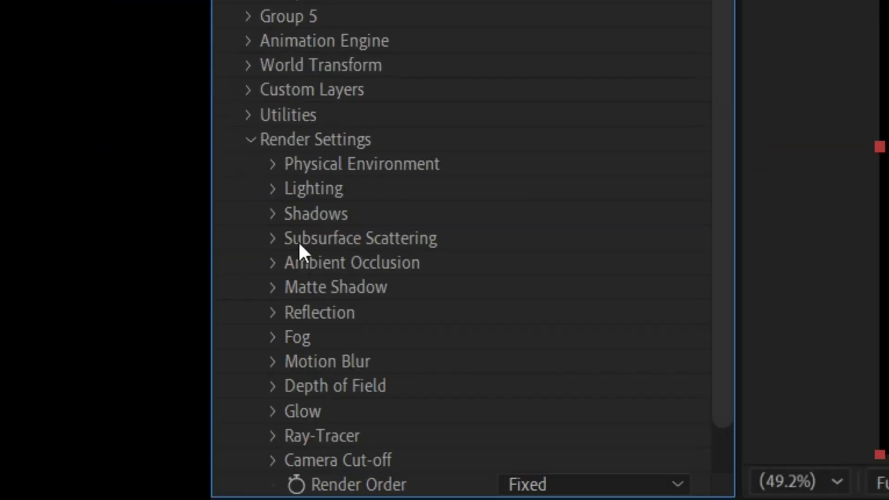
click(272, 262)
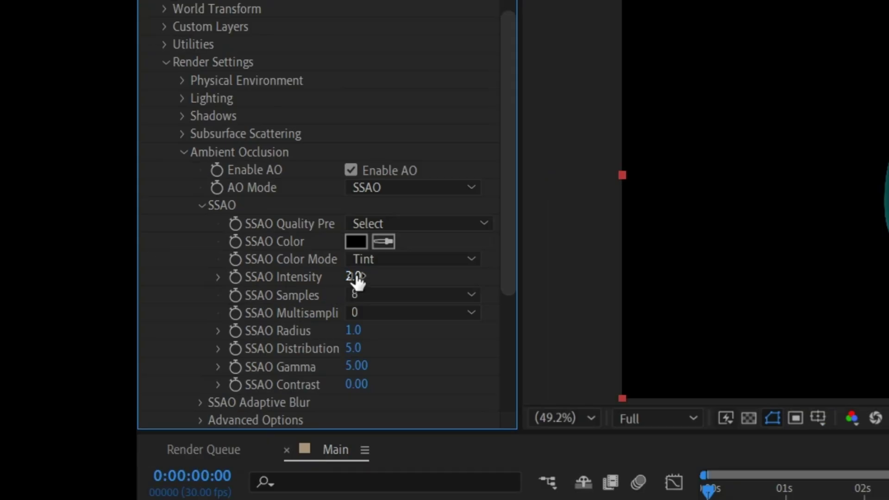
click(355, 277)
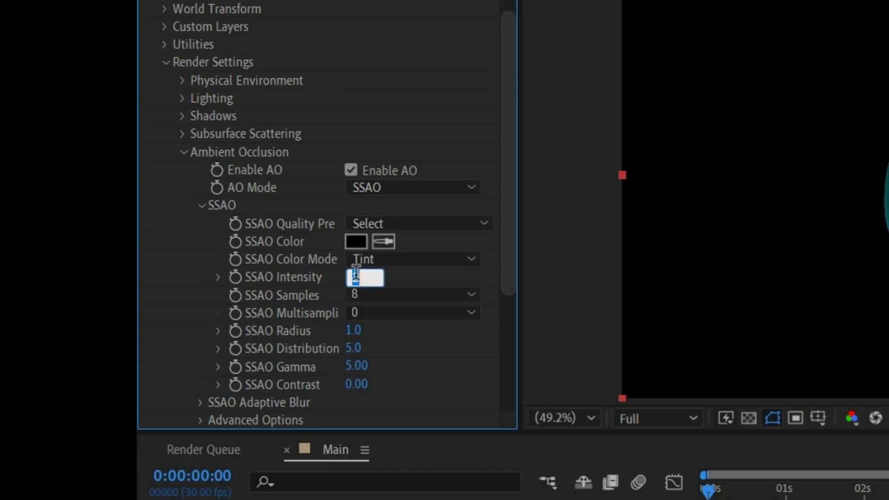
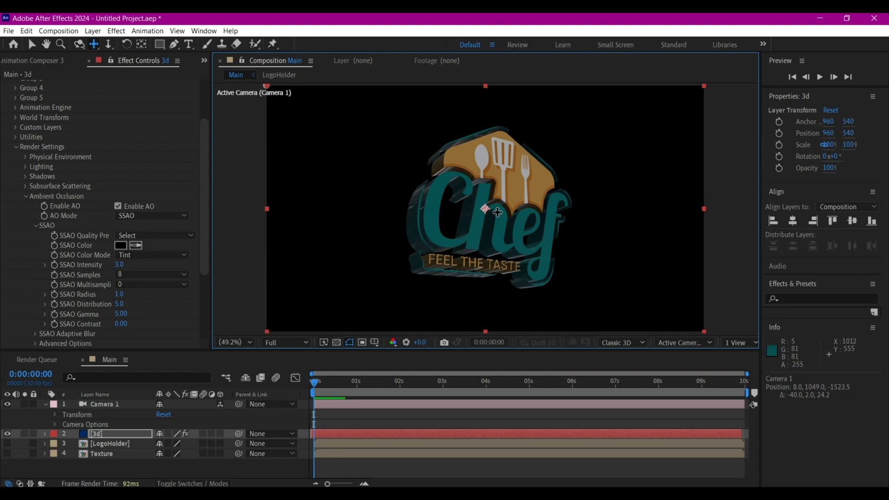
Dolly Camera 1 slightly closer to the logo, to a position of about 157, 986, -1362, and return to the Selection tool.
drag(498, 212, 485, 212)
key(c)
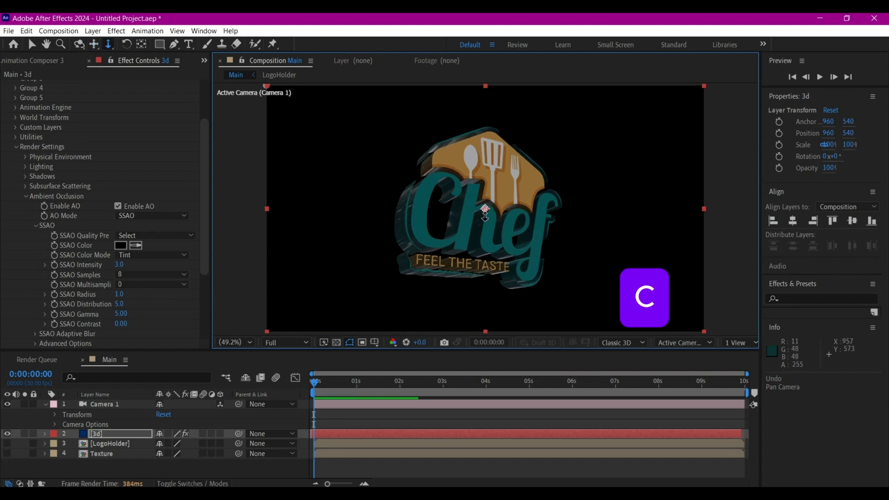
click(499, 212)
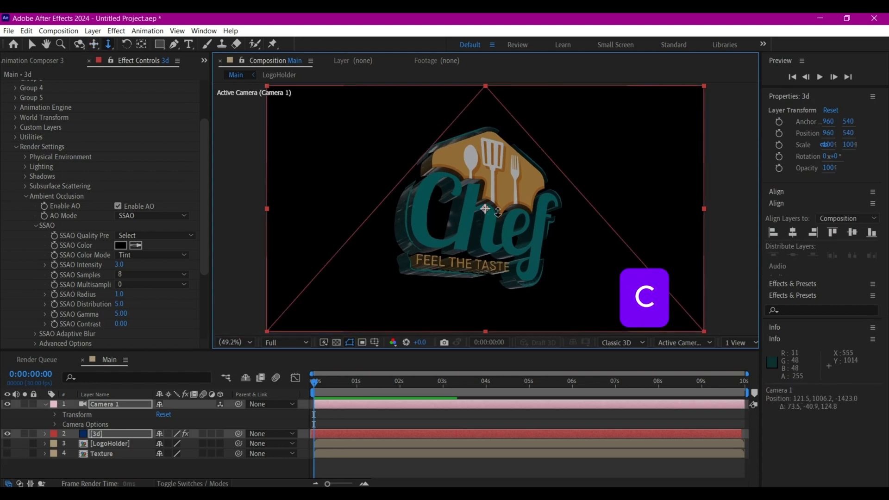
drag(499, 211, 507, 215)
key(v)
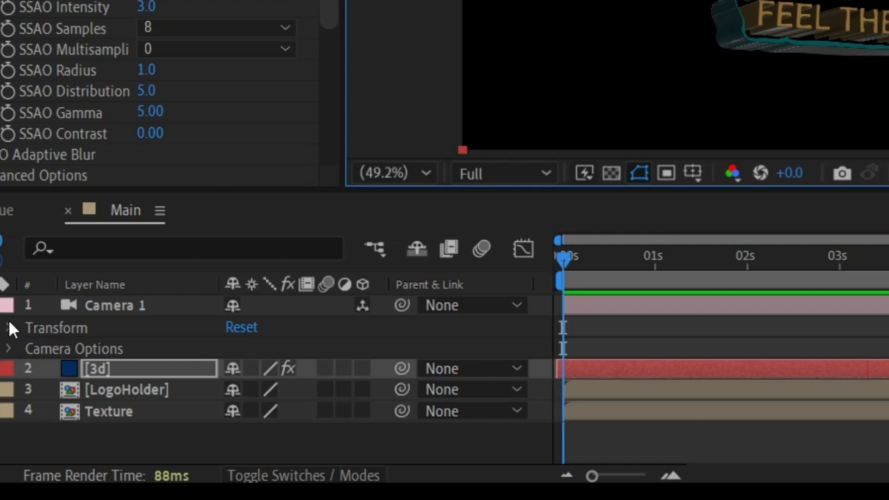
Add Point of Interest and Orientation keyframes to Camera 1 at 2 seconds.
click(9, 322)
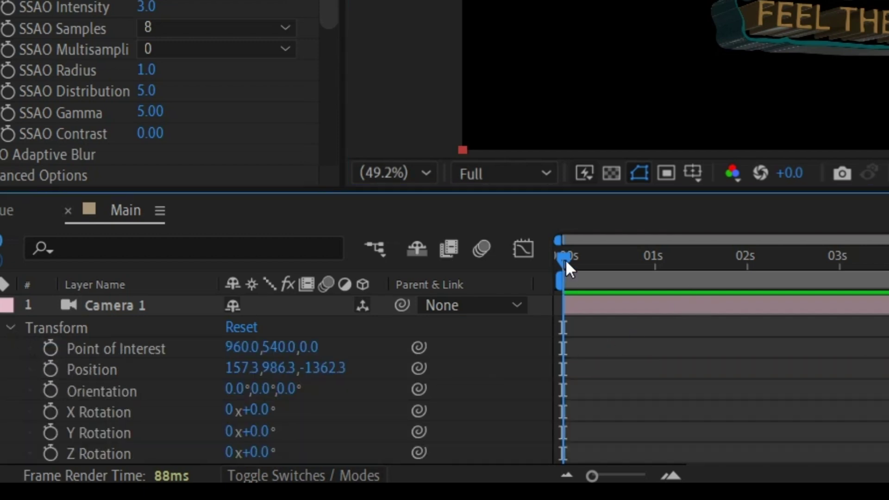
drag(566, 255, 749, 268)
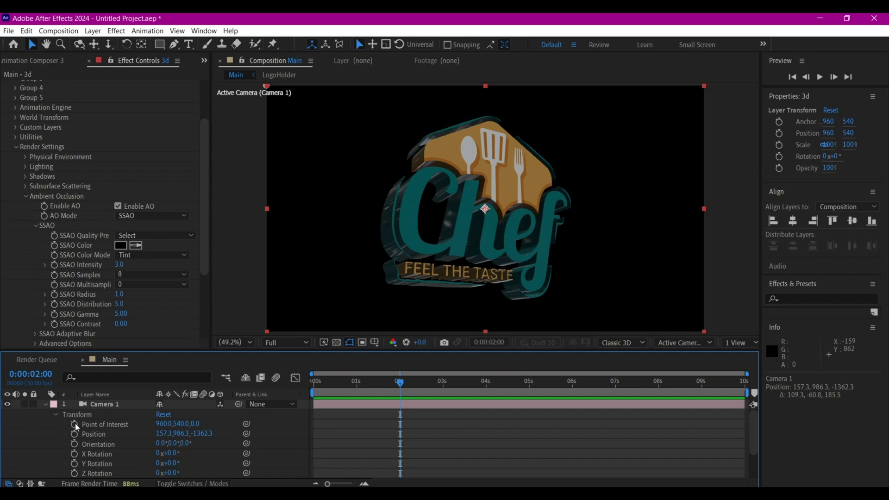
click(74, 424)
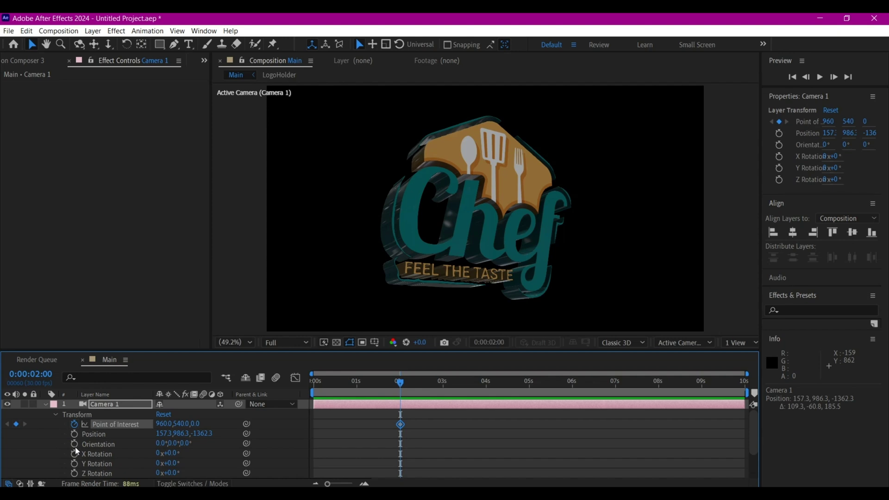
click(74, 444)
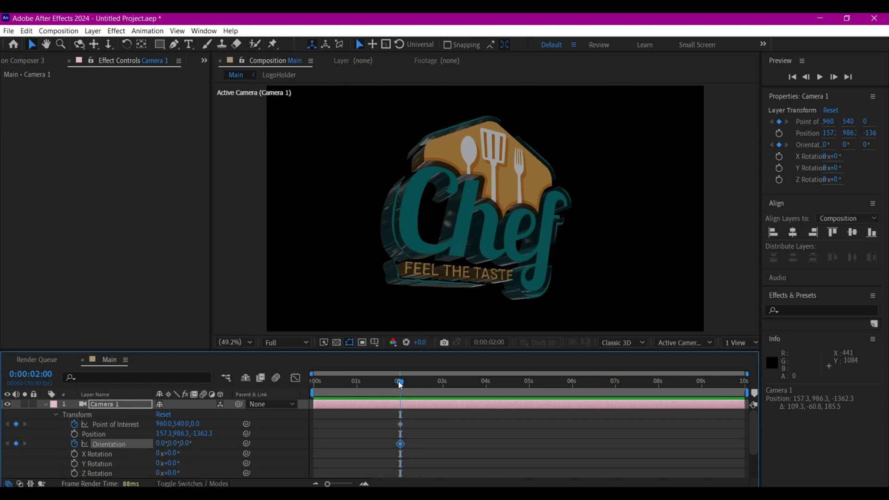
At 0 seconds, dolly and orbit Camera 1 to a close-up that fills the frame, at about 636, 827, -1041.
drag(401, 384, 299, 387)
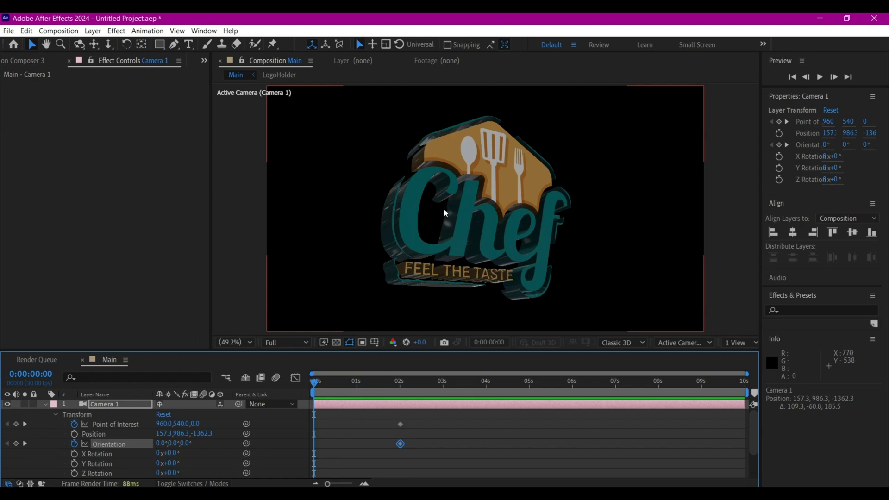
key(c)
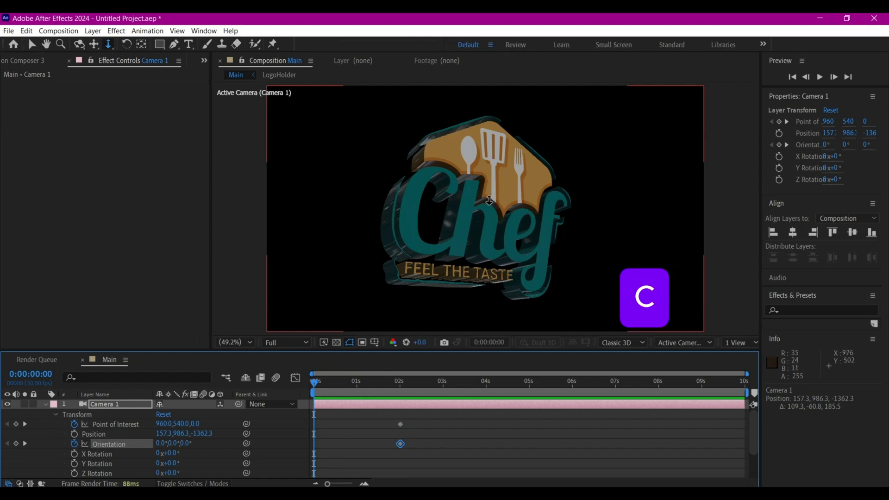
mouse_move(489, 200)
mouse_down()
mouse_move(480, 207)
mouse_move(543, 180)
mouse_move(527, 190)
mouse_move(483, 187)
mouse_up()
key(c)
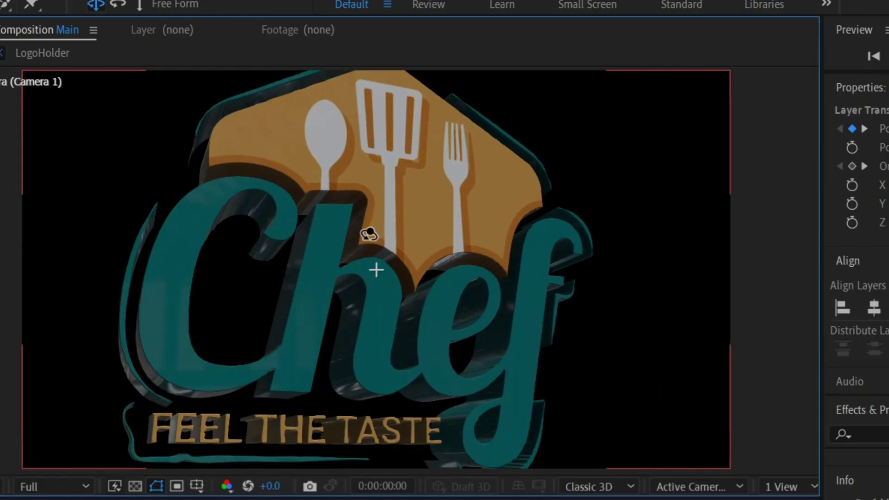
drag(369, 235, 367, 232)
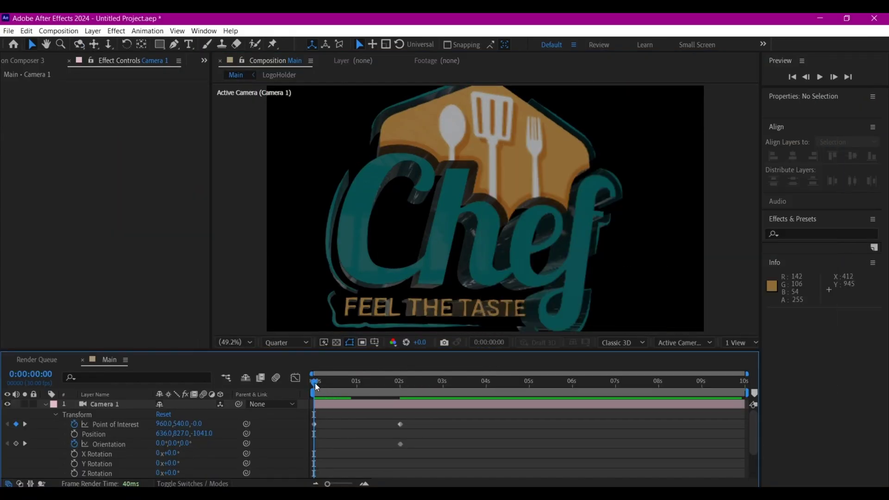
Scrub the first two seconds to check the camera move and add a Position keyframe to Camera 1 at 0 seconds.
drag(315, 383, 403, 367)
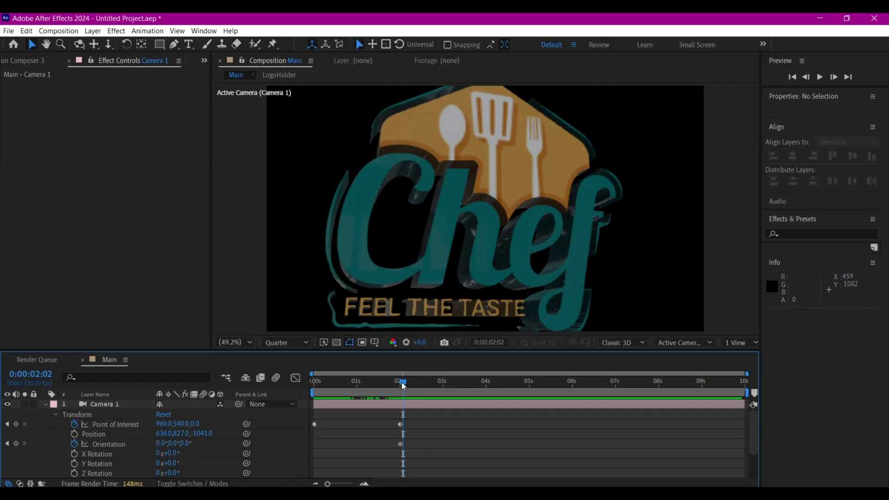
drag(398, 384, 299, 393)
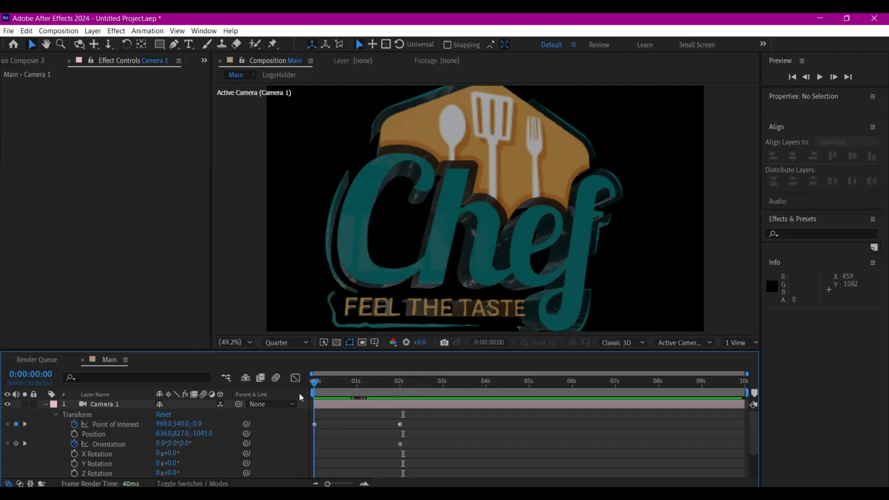
click(75, 434)
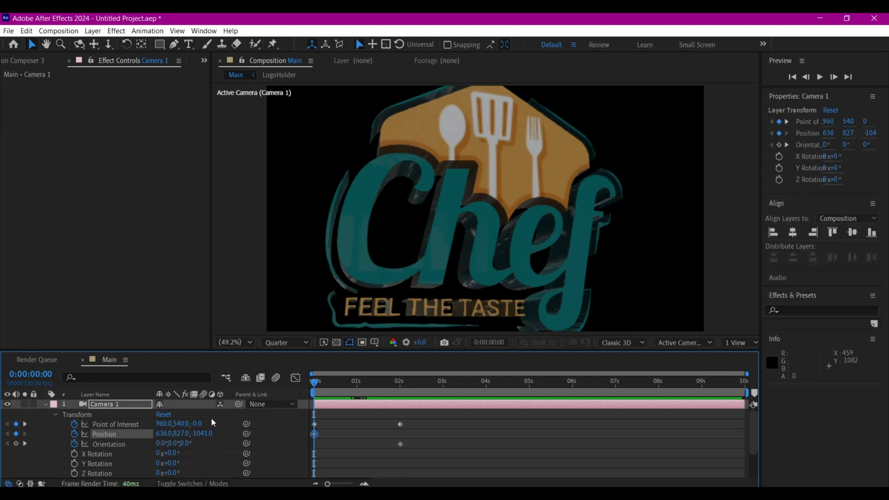
At 2 seconds, dolly Camera 1 back and orbit it to an angled view of the whole logo, at about 159, 892, -1417.
drag(316, 384, 402, 385)
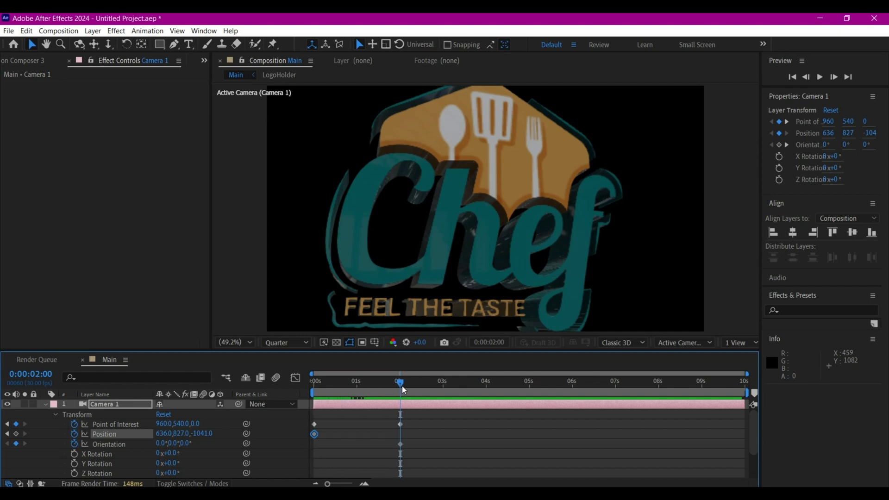
key(c)
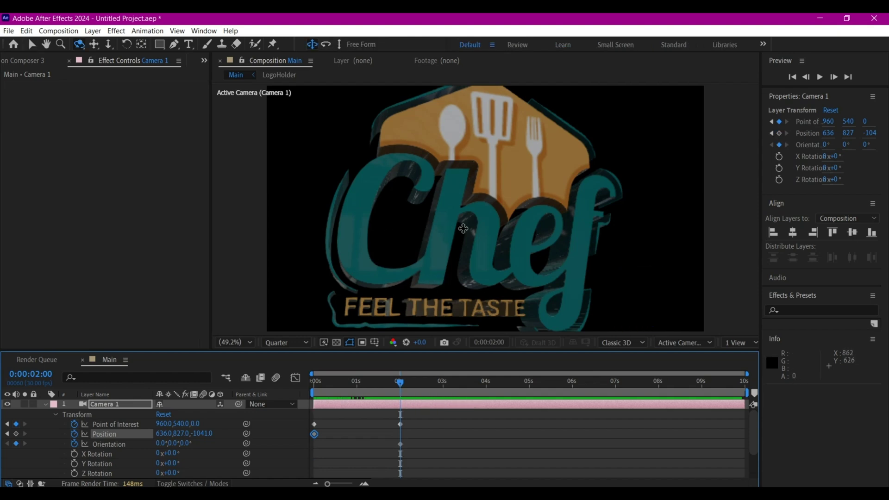
key(c)
key(c)
drag(490, 208, 425, 240)
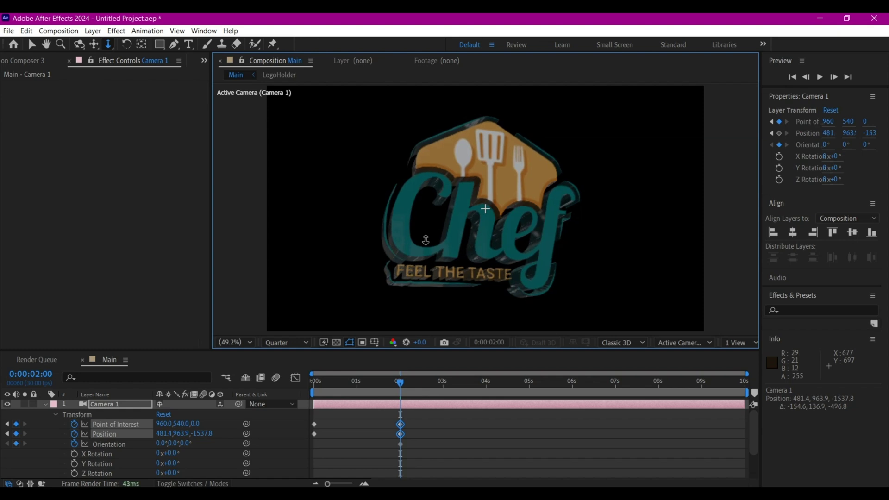
key(c)
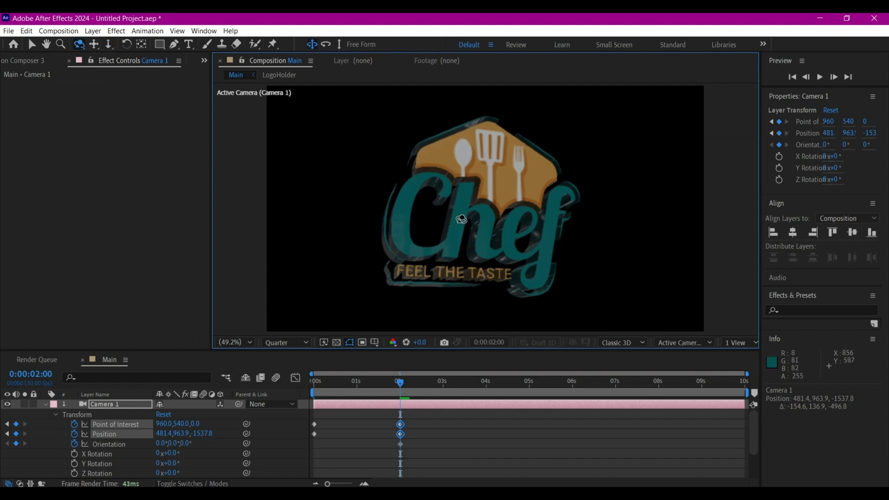
drag(475, 214, 486, 212)
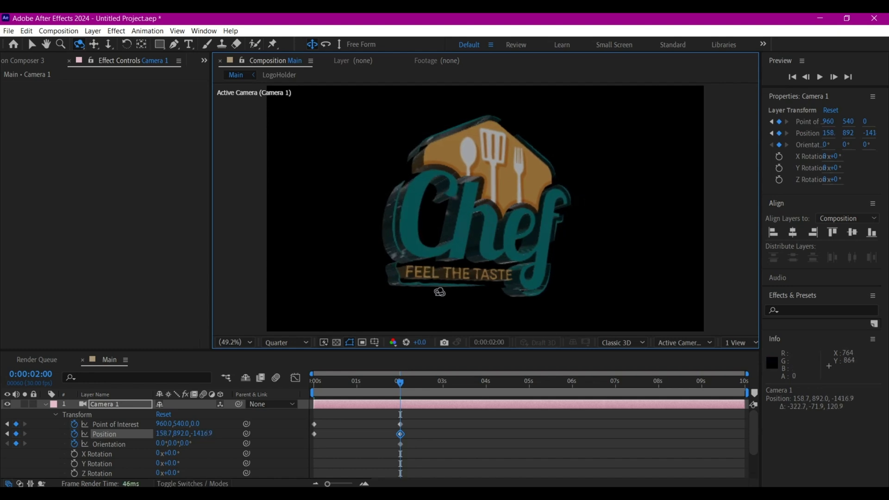
mouse_move(402, 383)
mouse_down()
mouse_move(299, 397)
mouse_move(365, 378)
mouse_move(394, 382)
mouse_move(293, 399)
mouse_move(426, 363)
mouse_move(315, 377)
mouse_move(414, 355)
mouse_move(391, 388)
mouse_up()
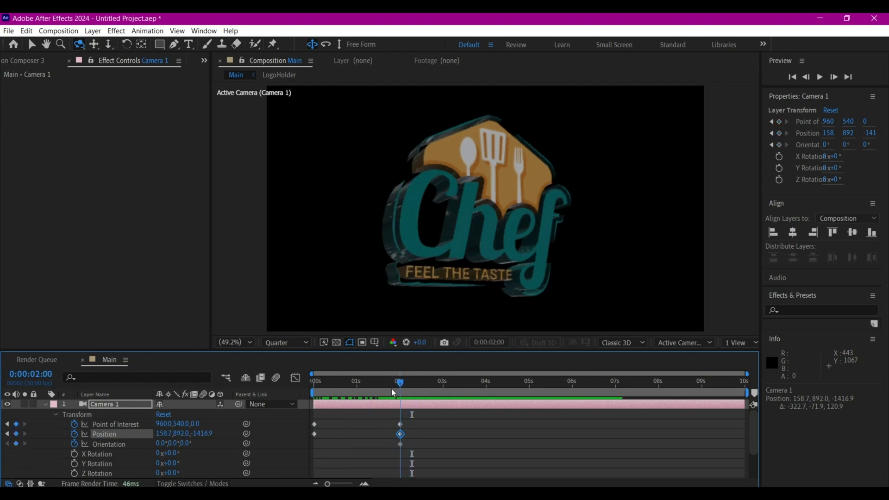
Split the Camera 1 layer at 2 seconds.
click(404, 407)
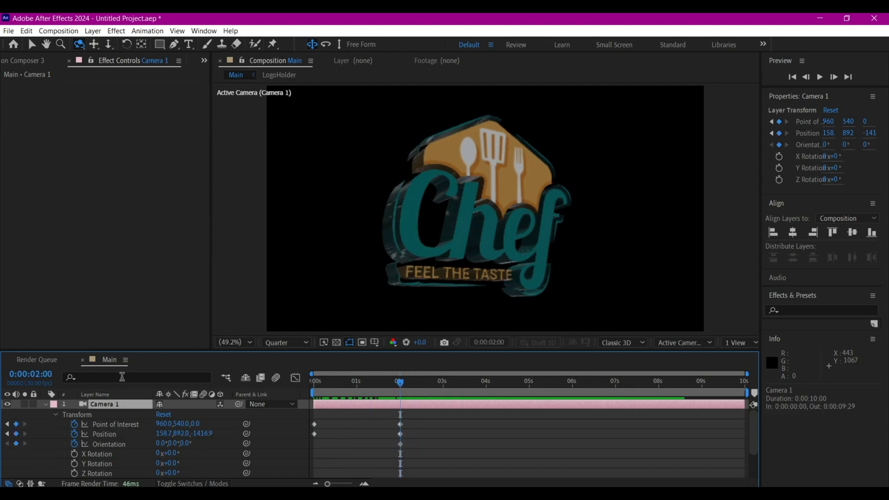
key(ctrl+shift+d)
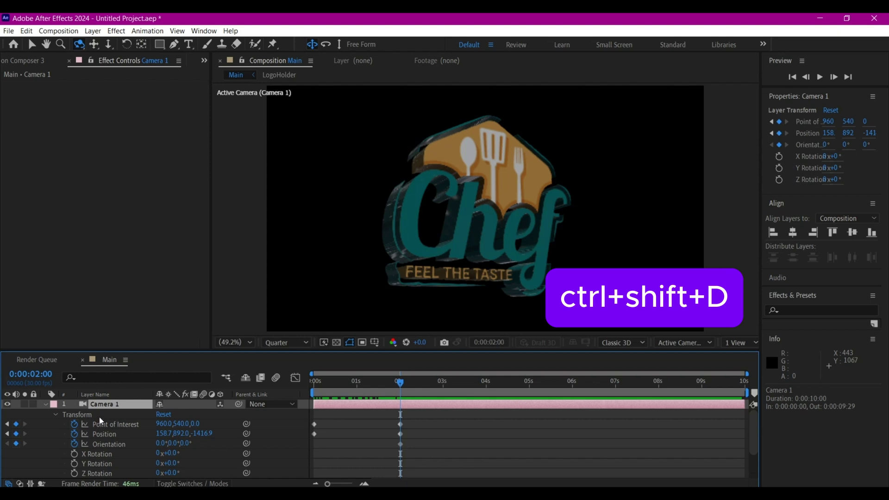
click(404, 404)
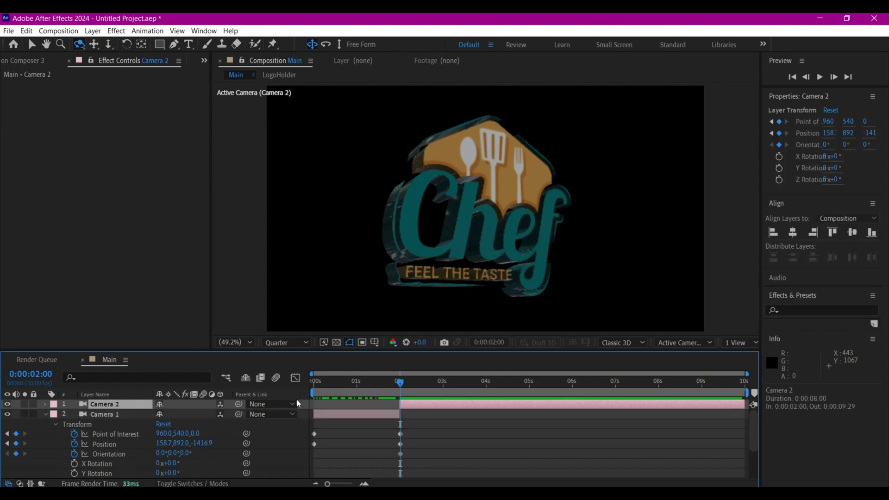
Clear Camera 2's Point of Interest, Position and Orientation keyframes and set new Point of Interest and Position keyframes at 2 seconds.
key(u)
key(u)
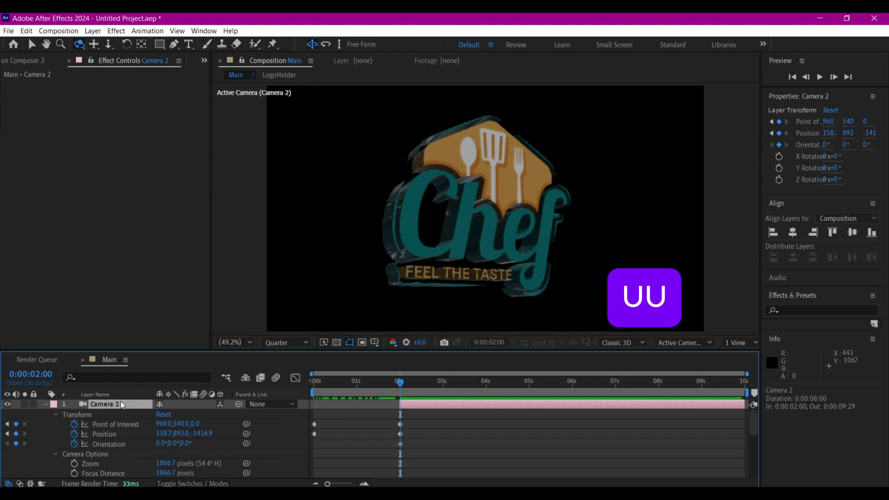
click(74, 424)
click(74, 434)
click(74, 444)
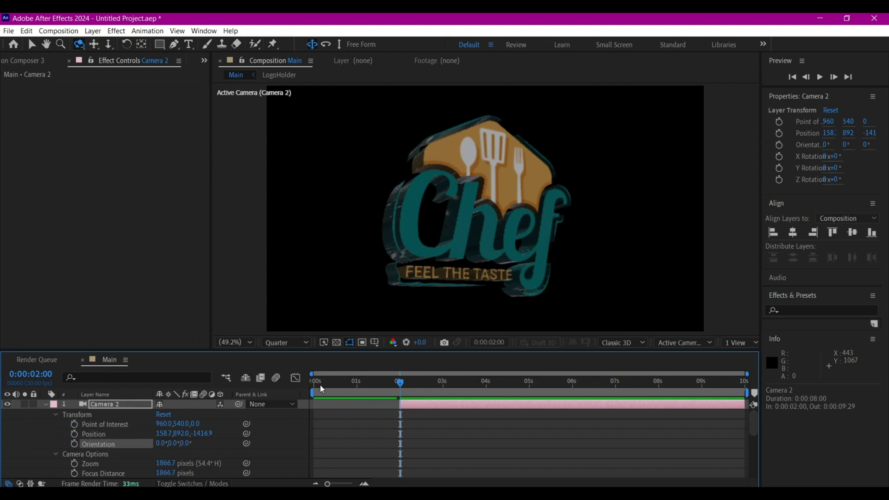
click(74, 424)
click(74, 434)
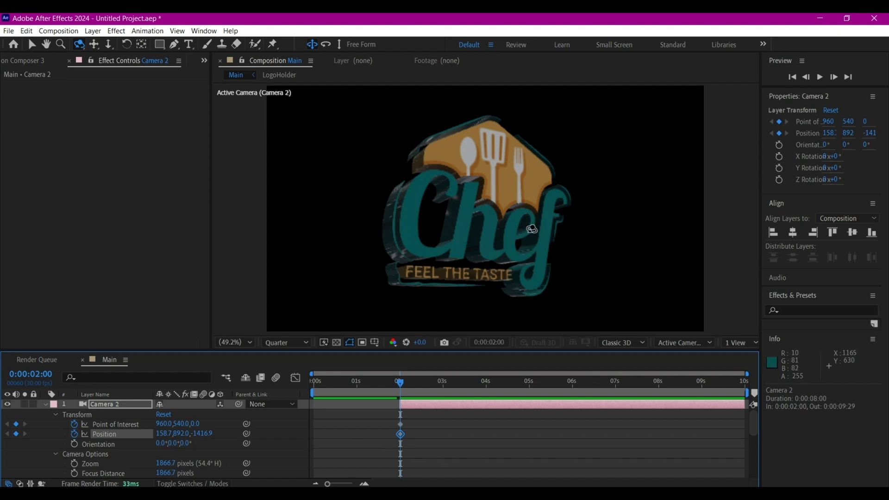
At 2 seconds, orbit Camera 2 to a steep view of the logo's opposite extruded sides, at about 1681, 45, -1418.
key(c)
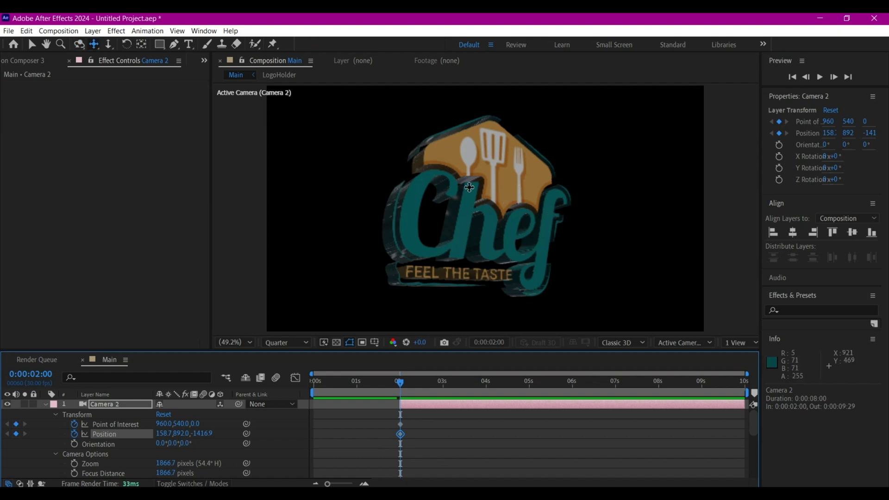
drag(483, 203, 479, 208)
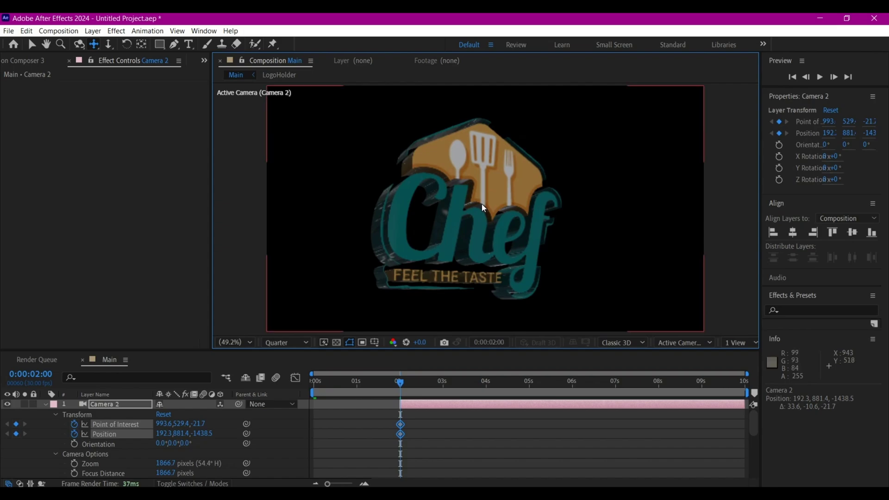
key(ctrl+z)
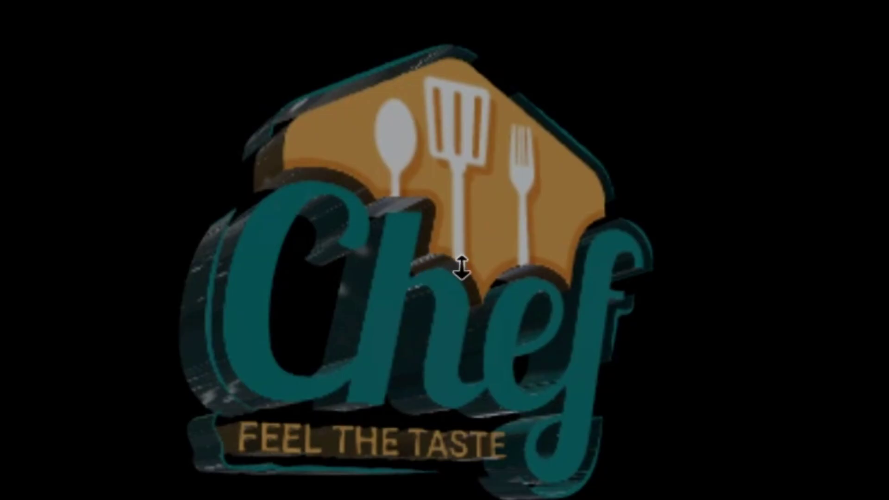
drag(456, 264, 346, 327)
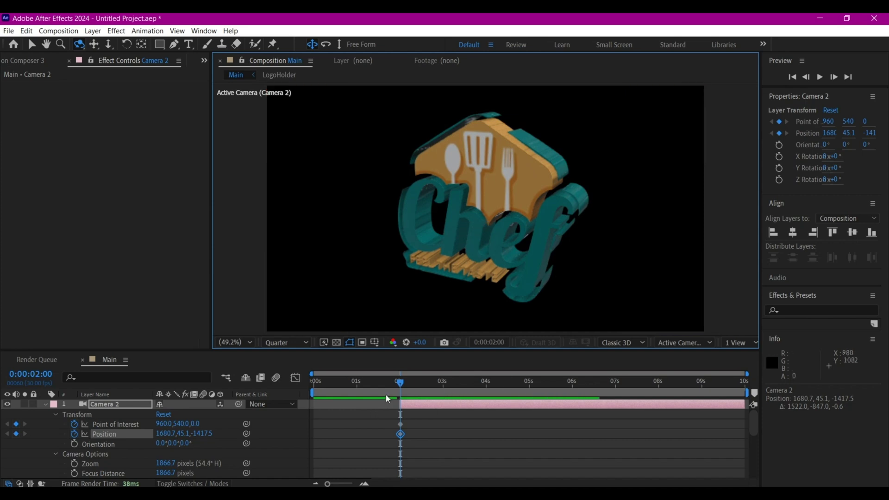
At 0:00:05:01, orbit Camera 2 to a more frontal view and dolly it back to about 236, 867, -1675.
drag(406, 383, 532, 390)
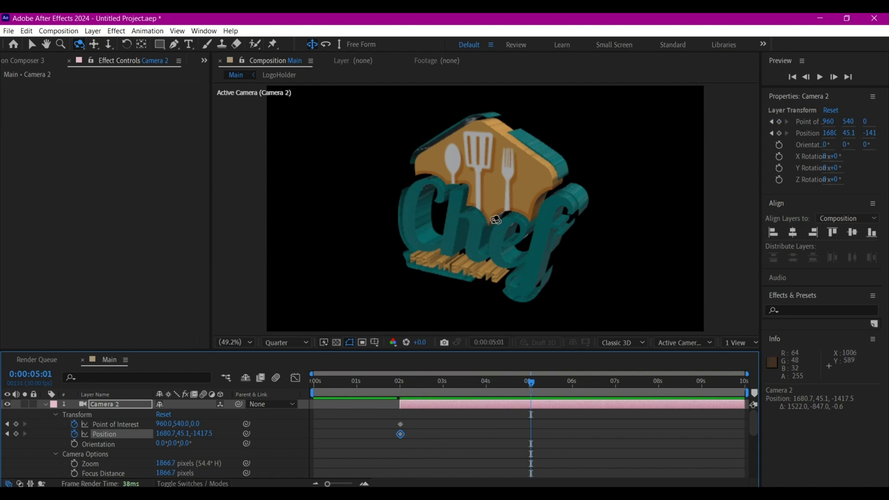
drag(494, 220, 544, 196)
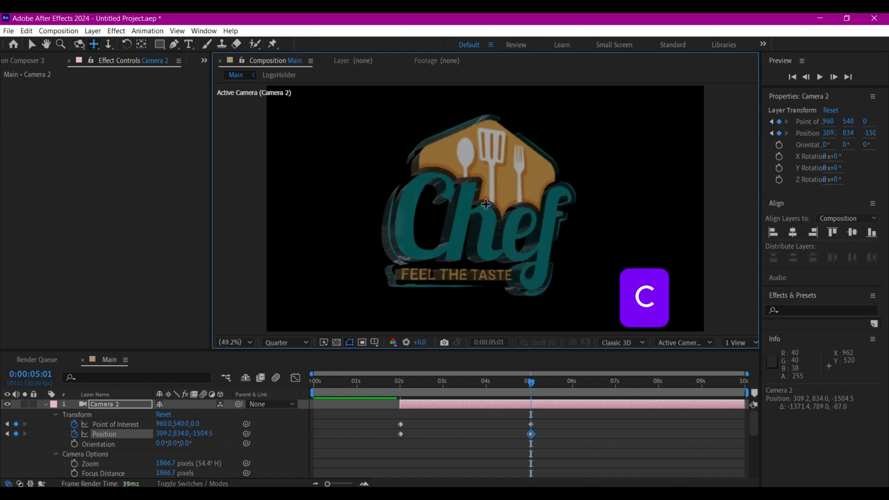
key(c)
drag(483, 208, 474, 210)
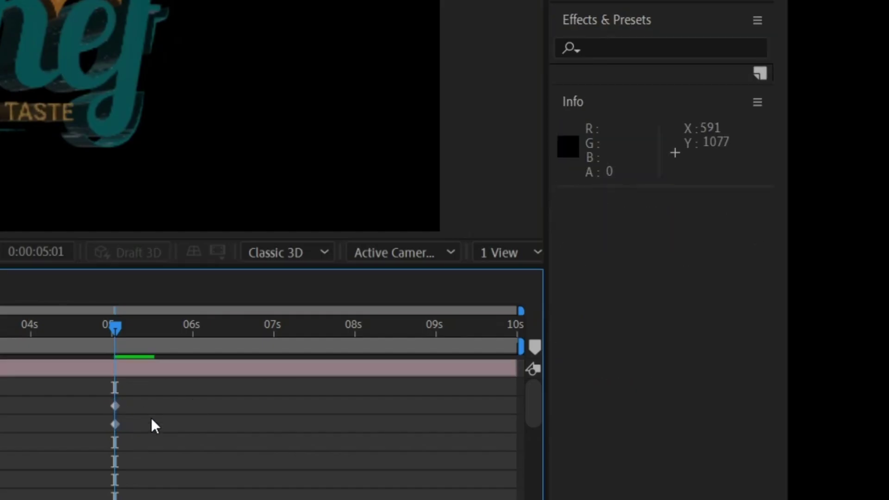
Apply Easy Ease to Camera 2's Point of Interest and Position keyframes at 0:00:05:01 and collapse its Camera Options.
drag(573, 419, 512, 455)
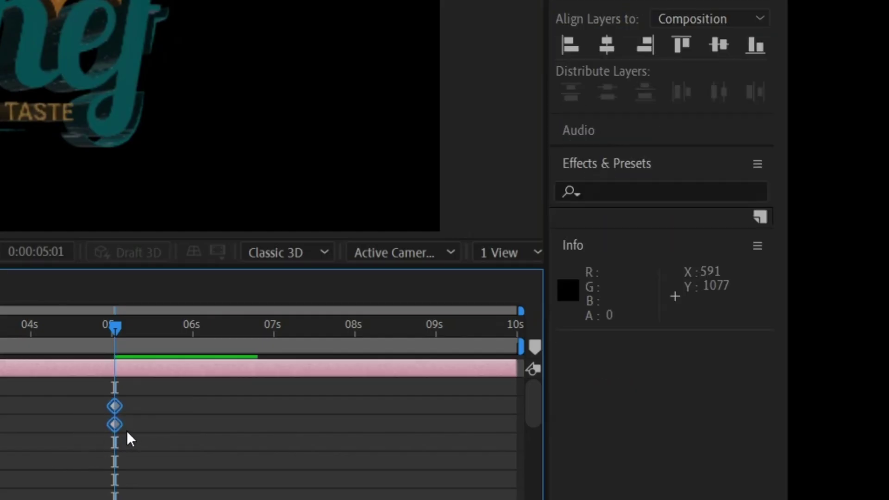
right_click(112, 428)
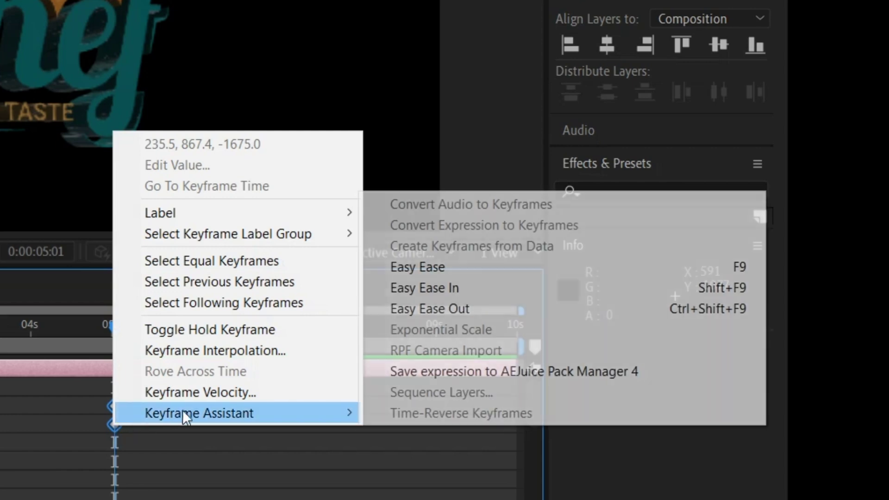
mouse_move(317, 410)
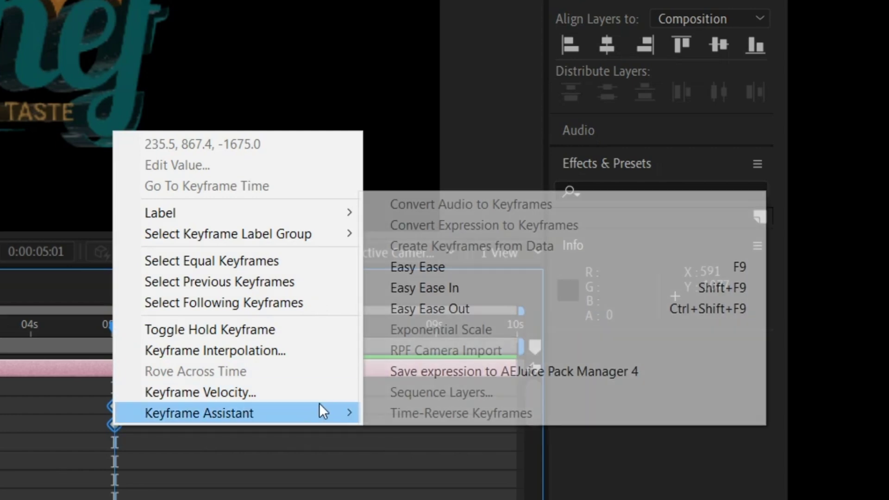
click(471, 262)
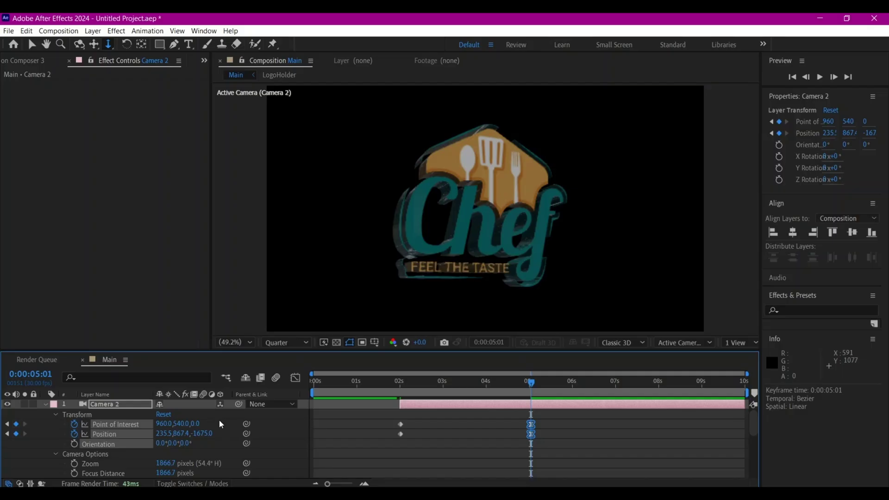
click(53, 453)
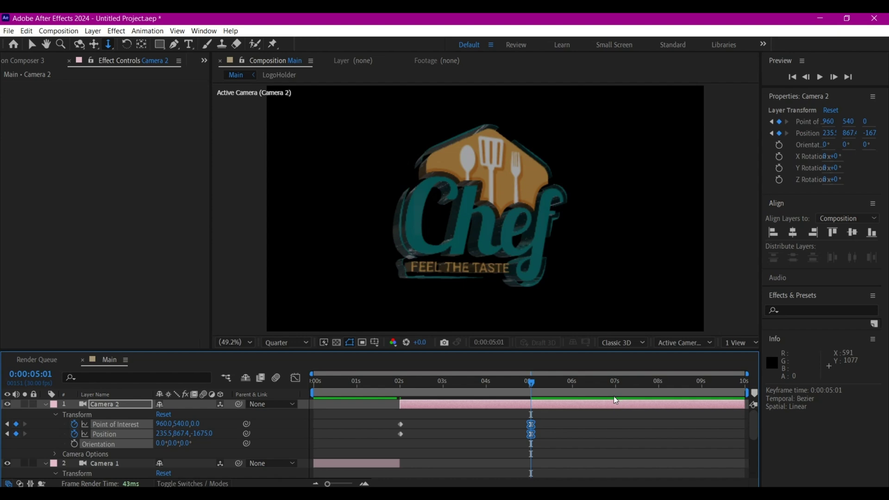
Play back the camera animation from the beginning of the Main composition.
click(613, 382)
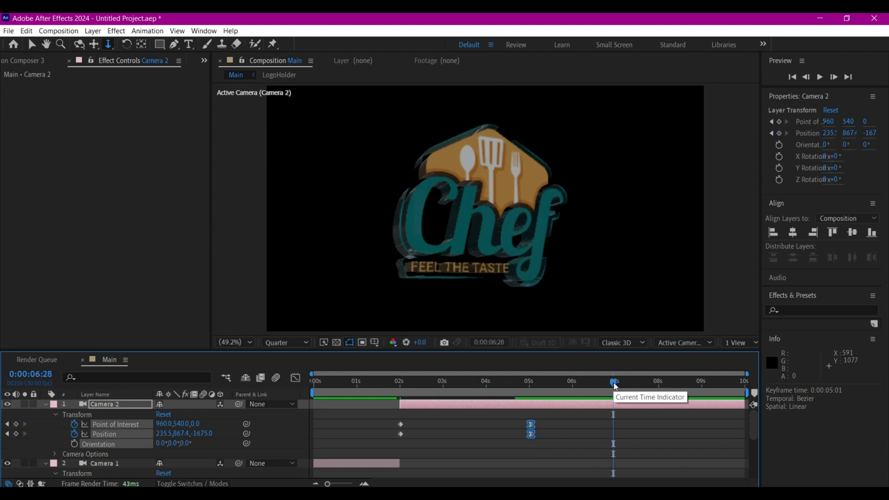
click(317, 382)
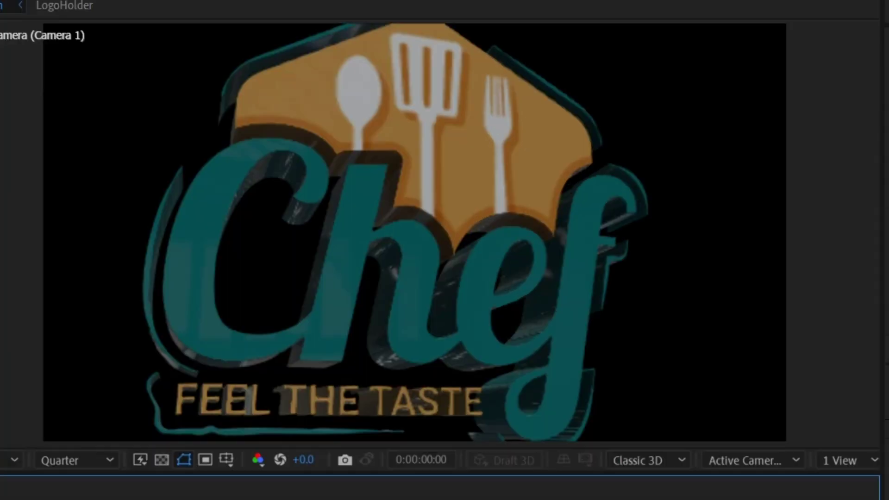
key(space)
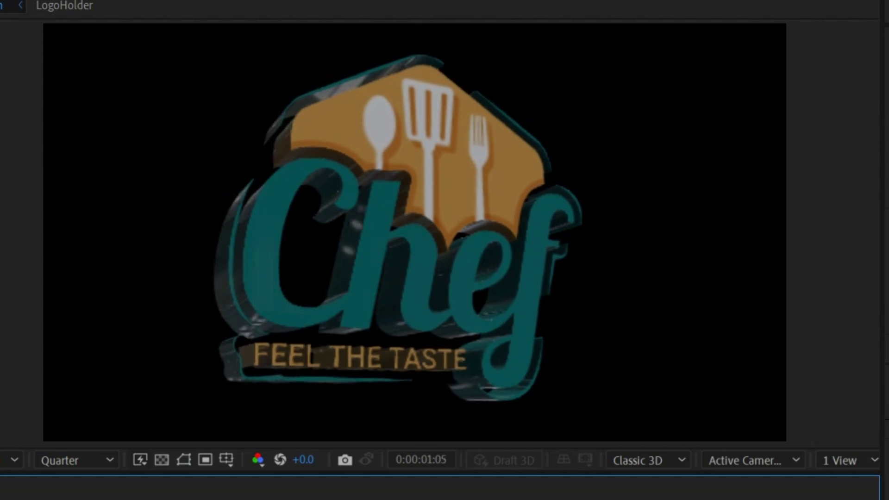